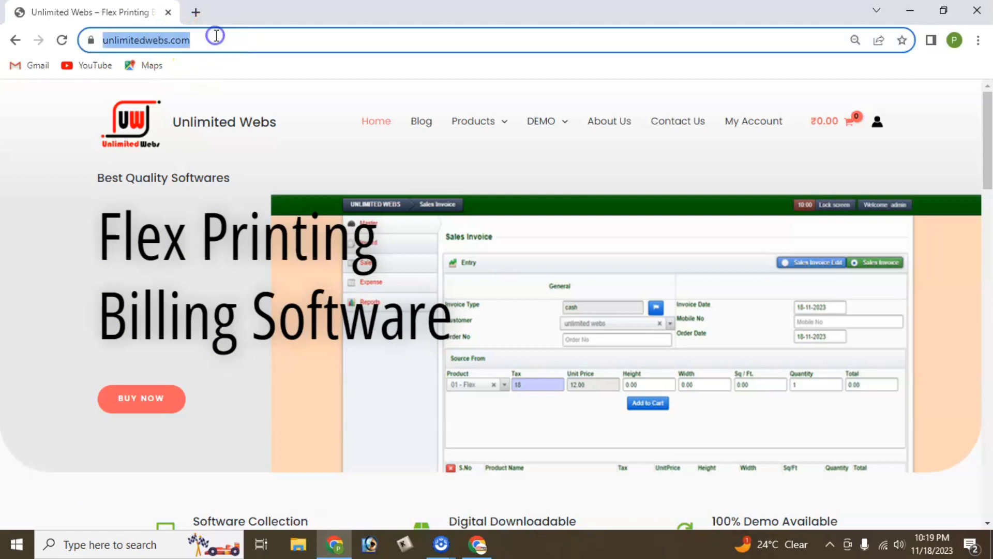
# Look over the Unlimited Webs home page, including its list of billing software demos.
pyautogui.click(57, 187)
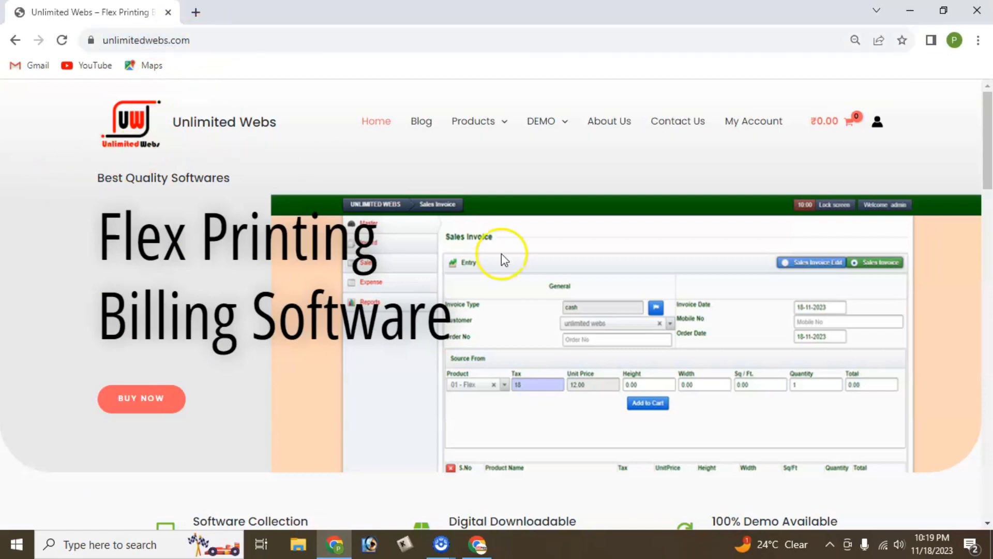
pyautogui.scroll(-5, 501, 253)
pyautogui.scroll(5, 501, 254)
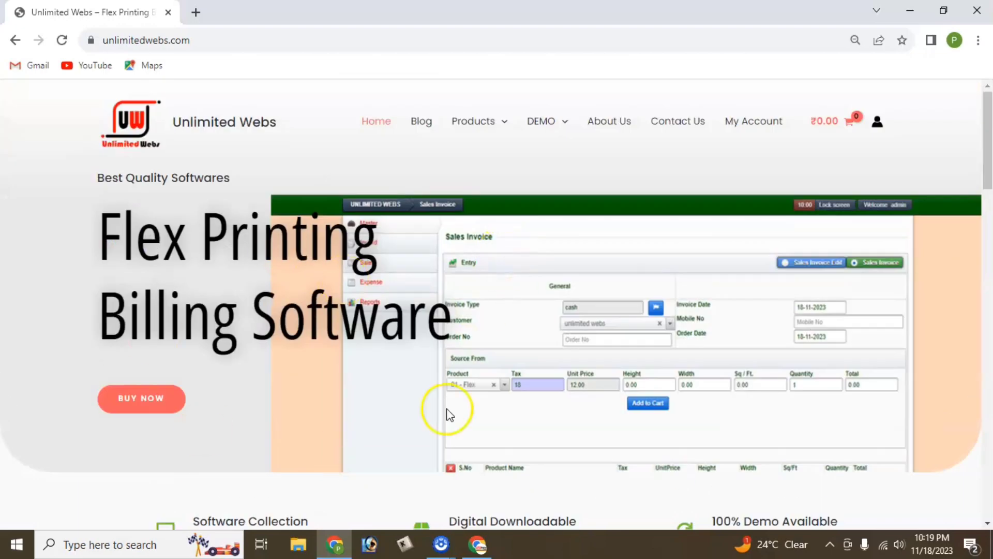
pyautogui.click(546, 129)
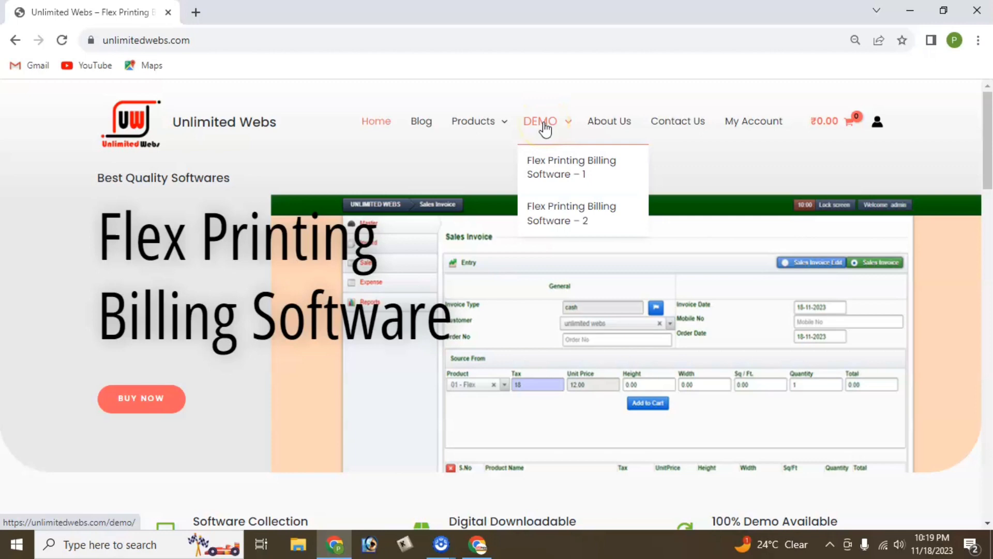
pyautogui.click(5, 266)
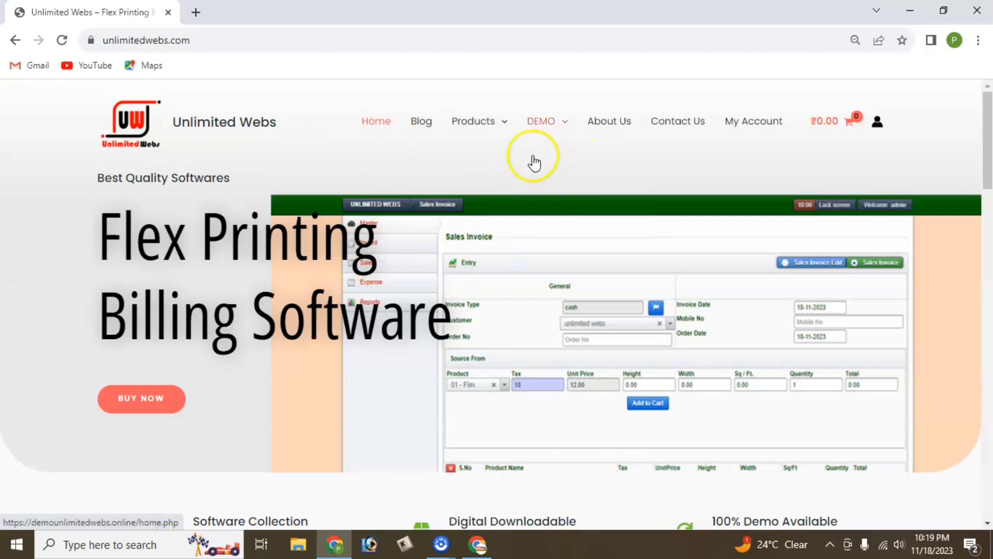
pyautogui.scroll(-20, 488, 195)
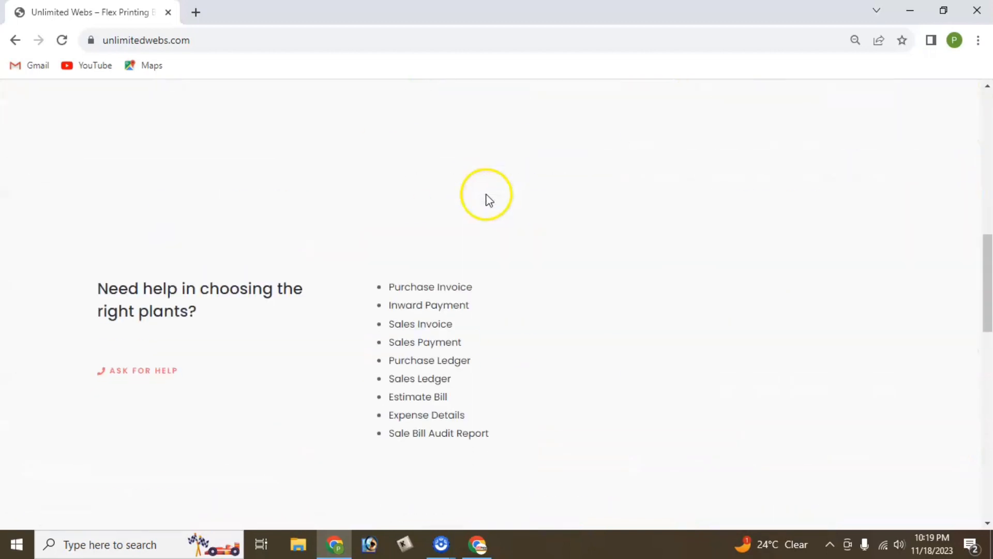
pyautogui.scroll(-3, 493, 227)
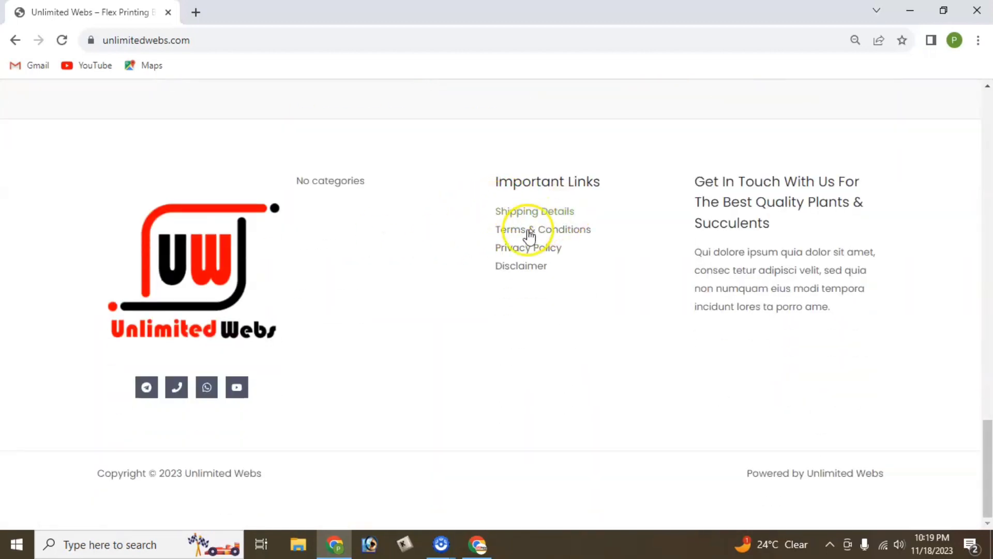
# Visit the Disclaimer page from the footer, then the Blog page.
pyautogui.click(514, 267)
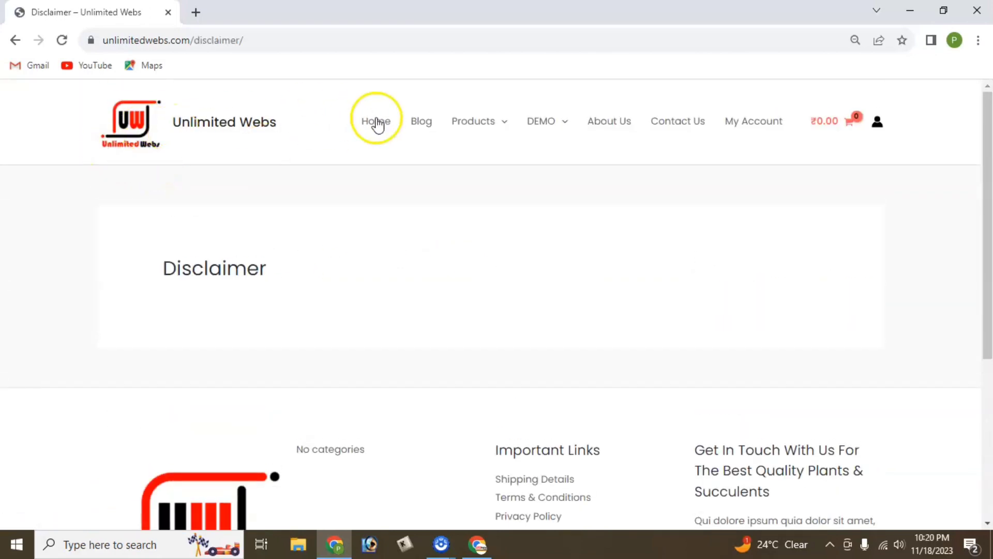
pyautogui.click(429, 125)
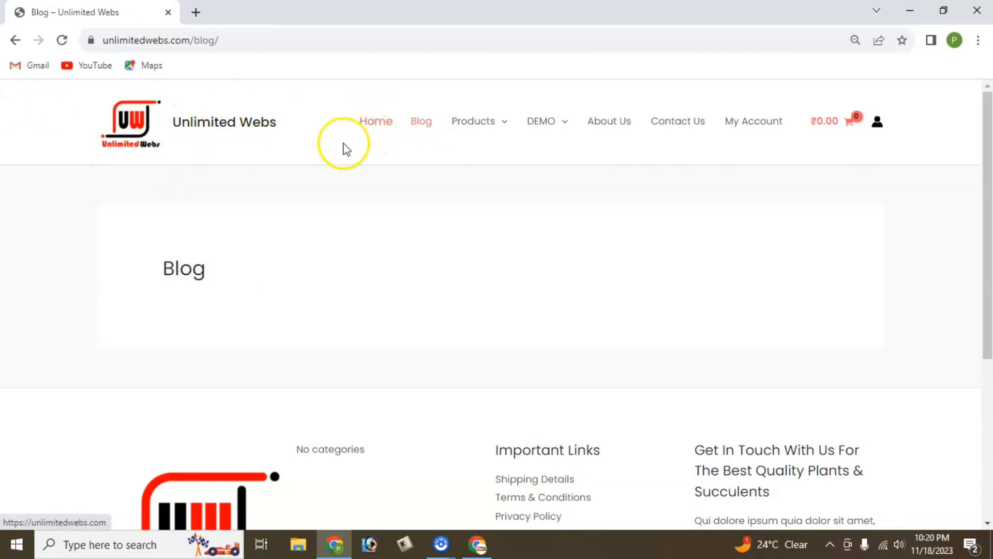
pyautogui.moveTo(464, 123)
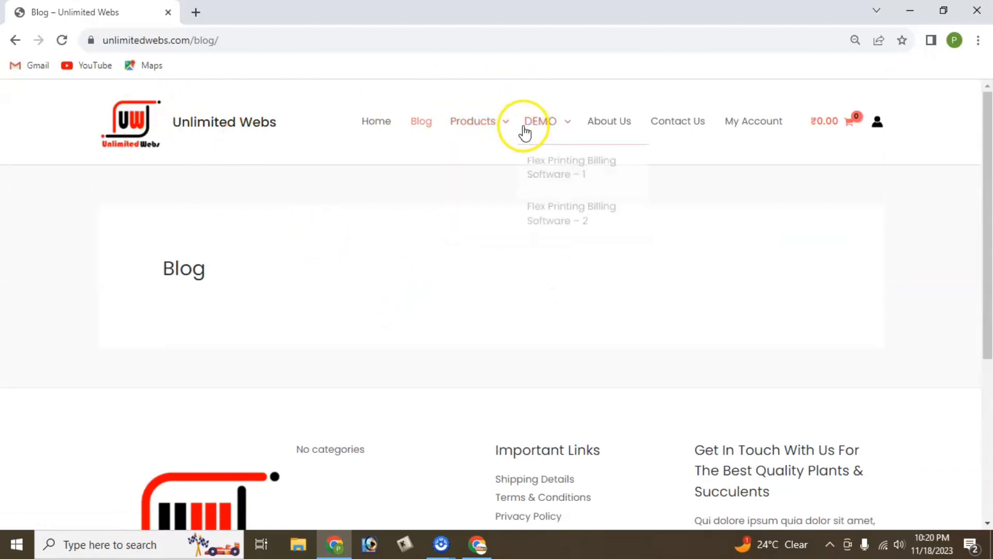
pyautogui.moveTo(568, 131)
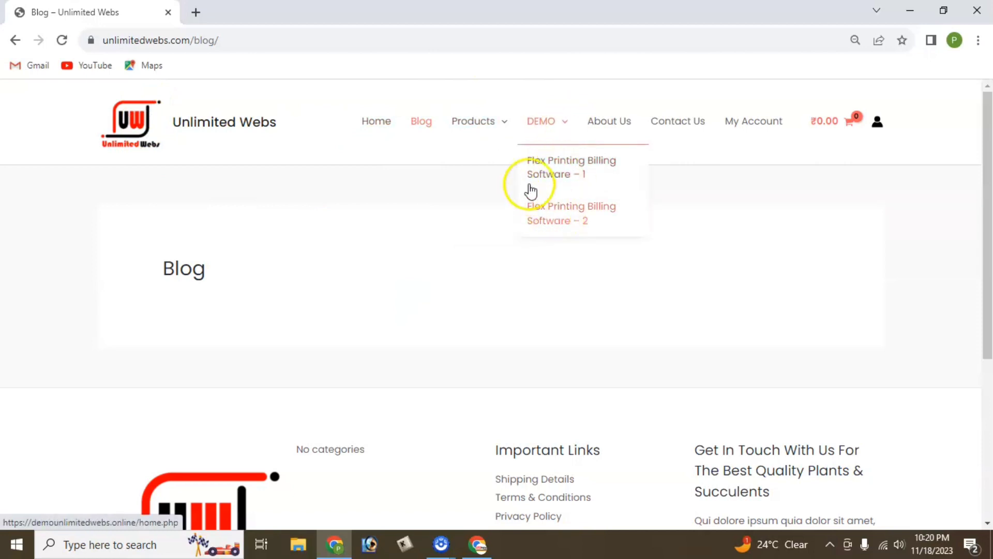
# Open the Flex Printing Billing Software – 1 demo and sign in with the saved username and password.
pyautogui.click(558, 175)
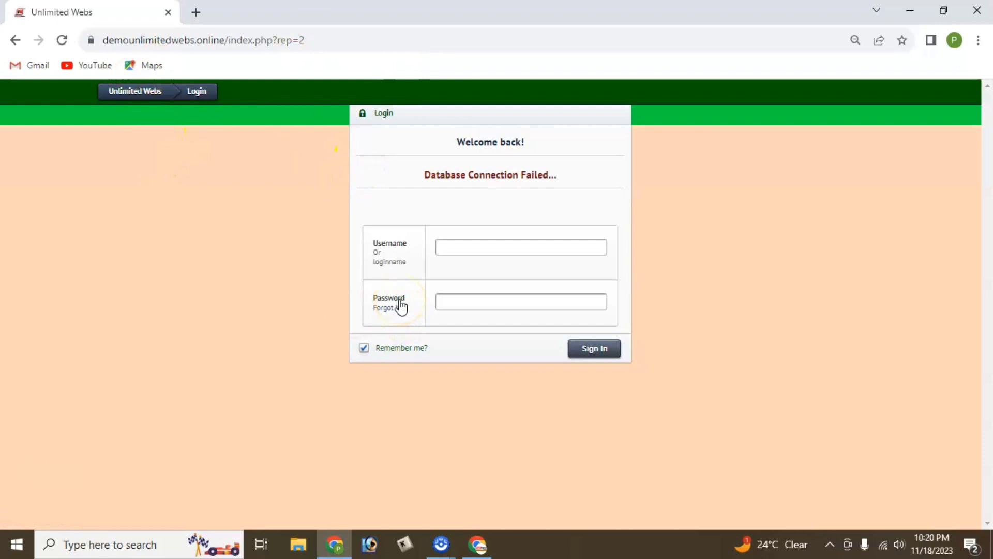
pyautogui.click(459, 243)
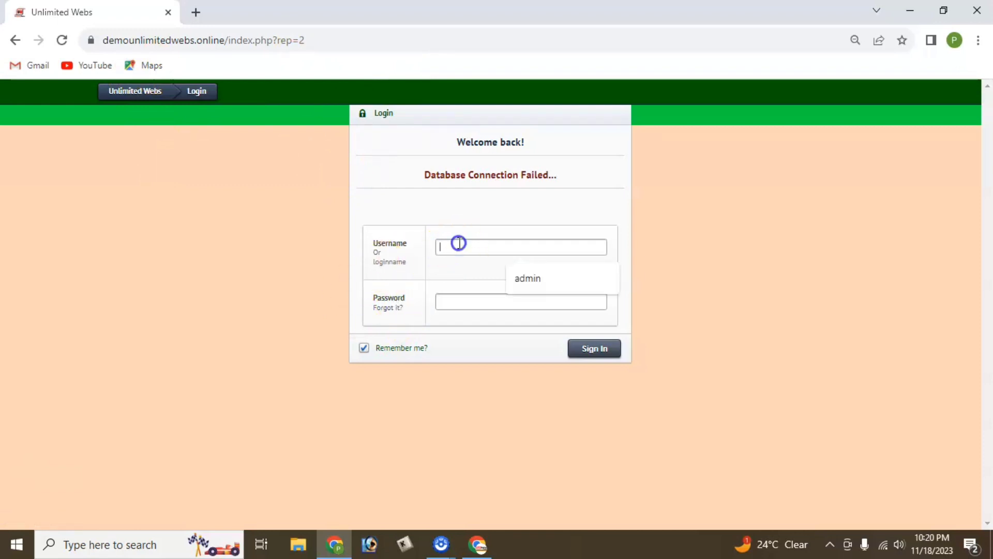
pyautogui.click(528, 281)
pyautogui.click(501, 305)
pyautogui.write('ad')
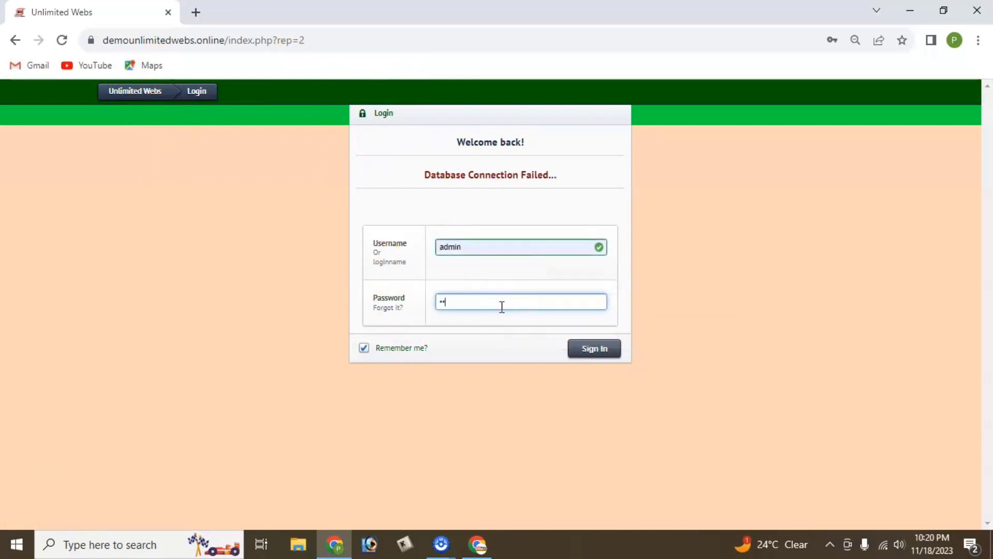
pyautogui.write('min')
pyautogui.press('Return')
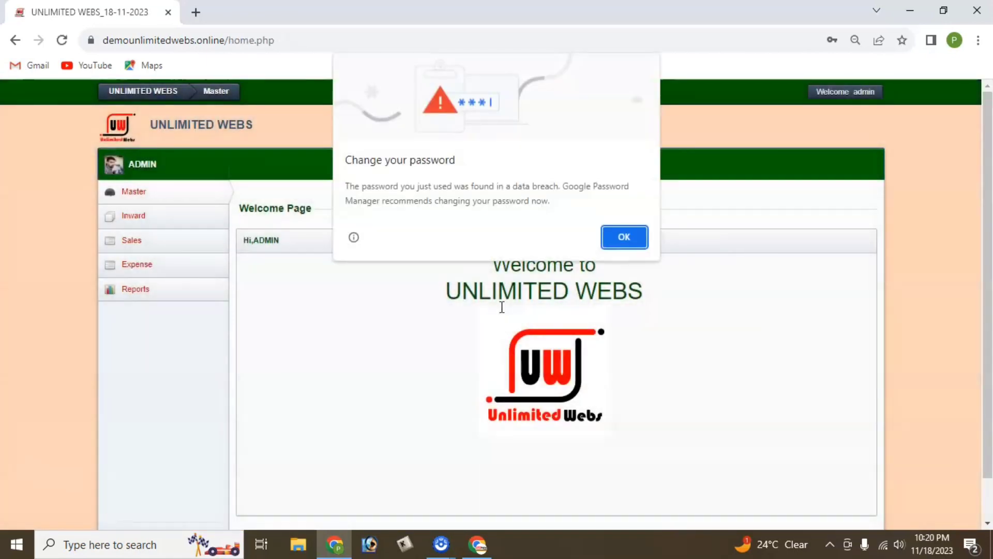
# Dismiss Chrome's Change your password warning and expand the Master menu in the sidebar.
pyautogui.click(615, 246)
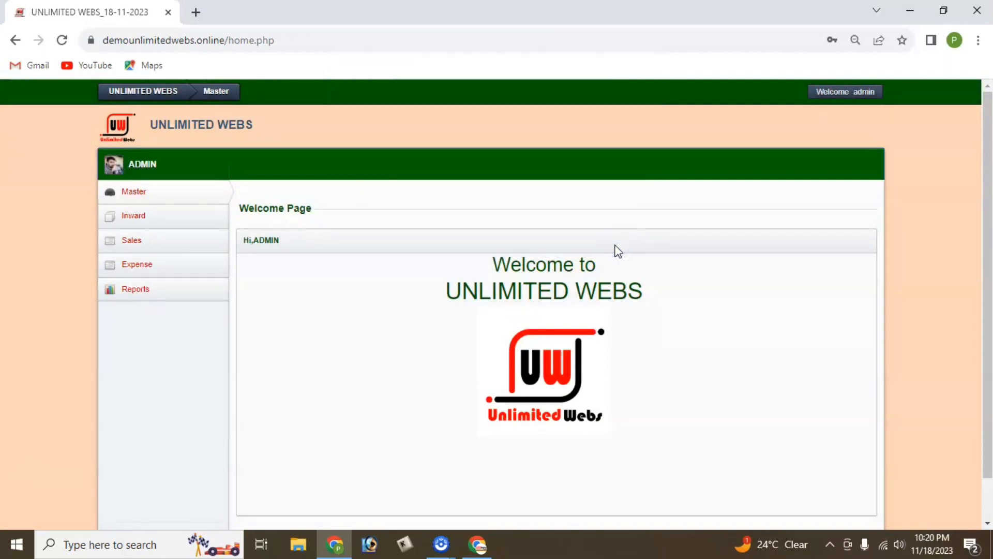
pyautogui.scroll(-1, 497, 321)
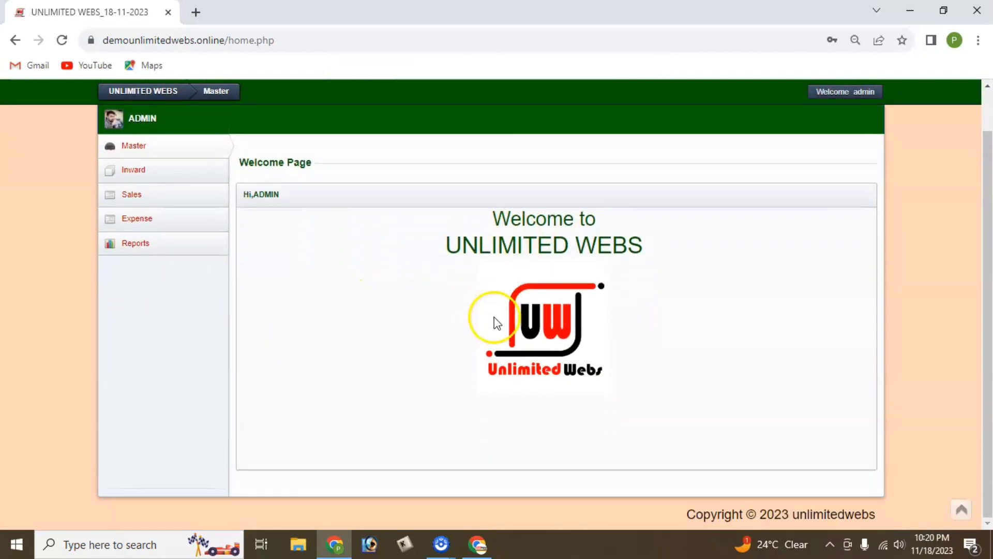
pyautogui.scroll(1, 374, 300)
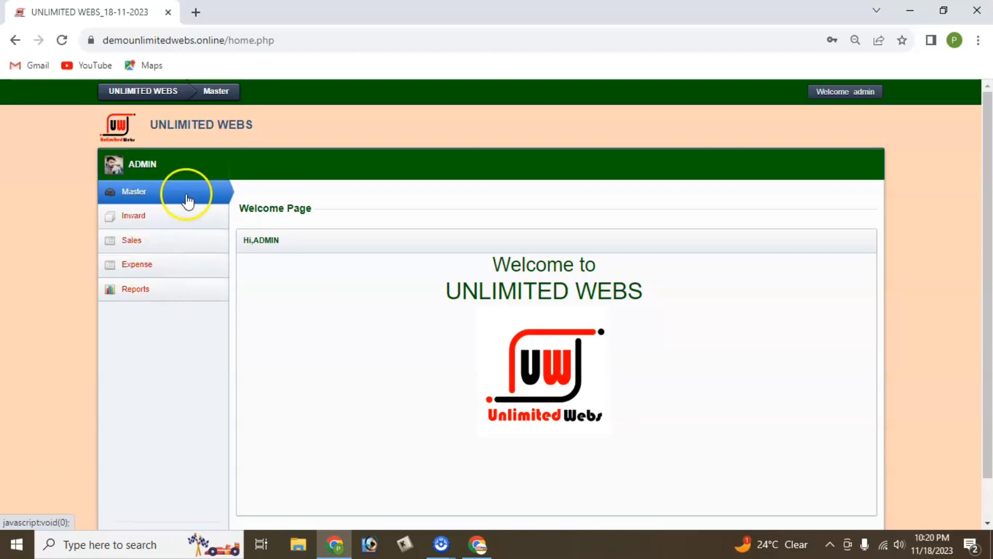
pyautogui.click(170, 198)
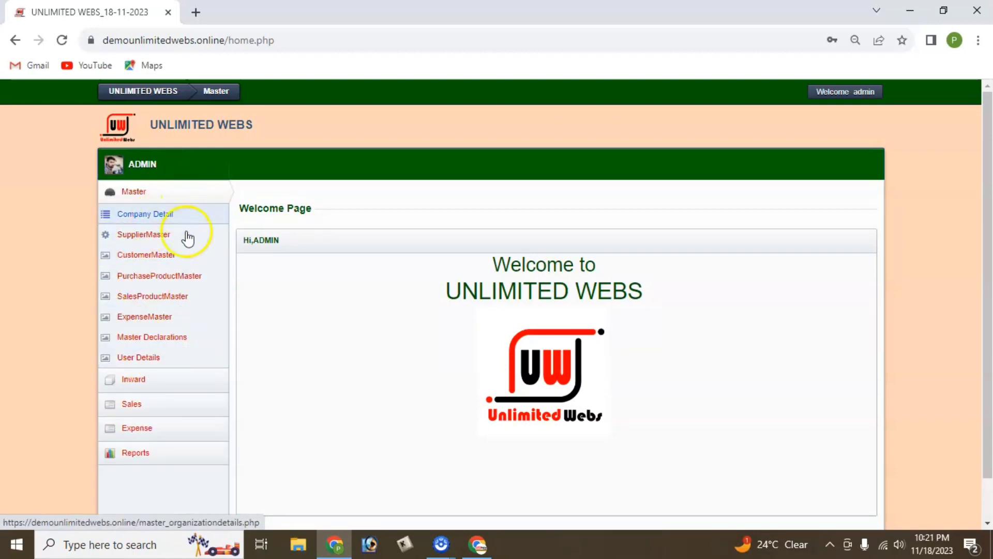
pyautogui.click(158, 199)
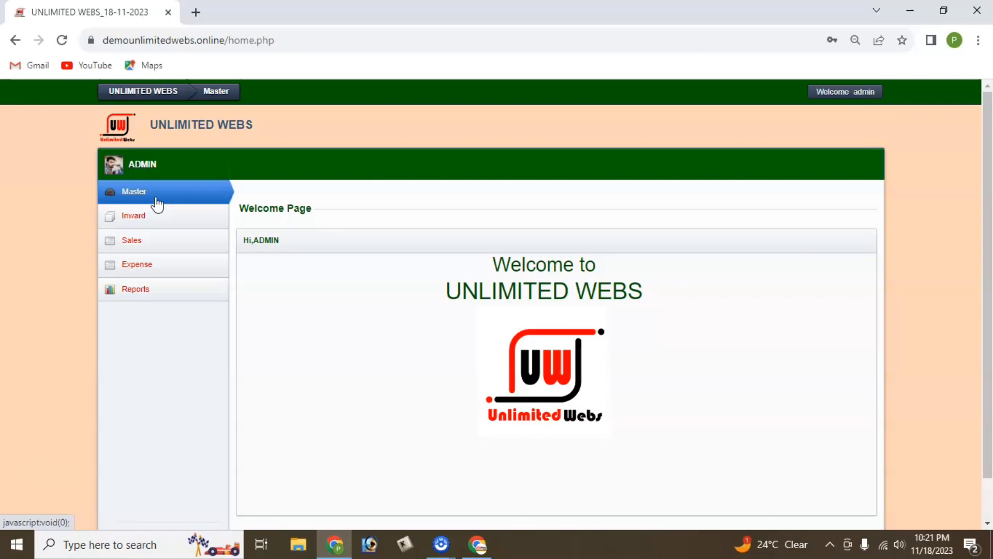
pyautogui.click(156, 202)
pyautogui.click(132, 284)
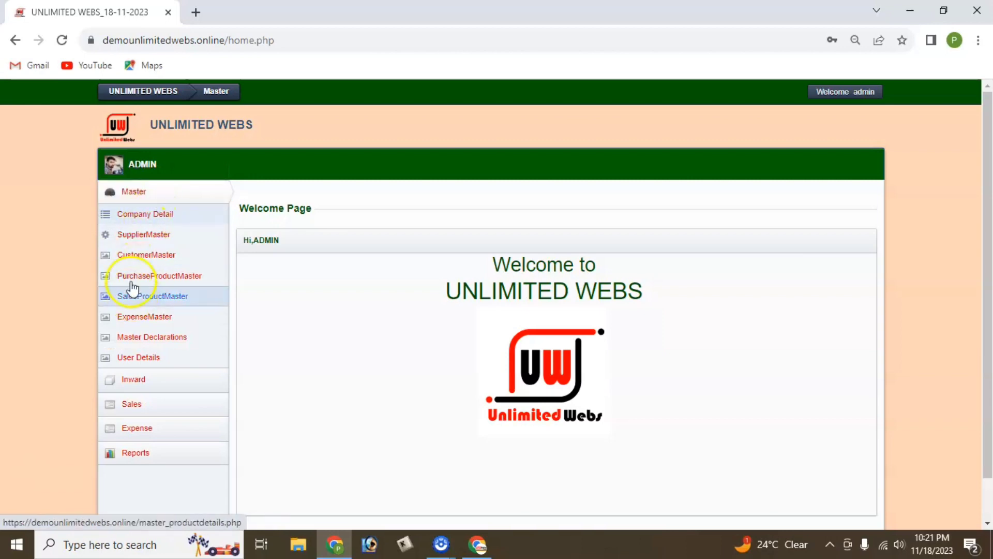
# Open Company Detail and scroll through the Organization Details fields down to Submit.
pyautogui.click(159, 215)
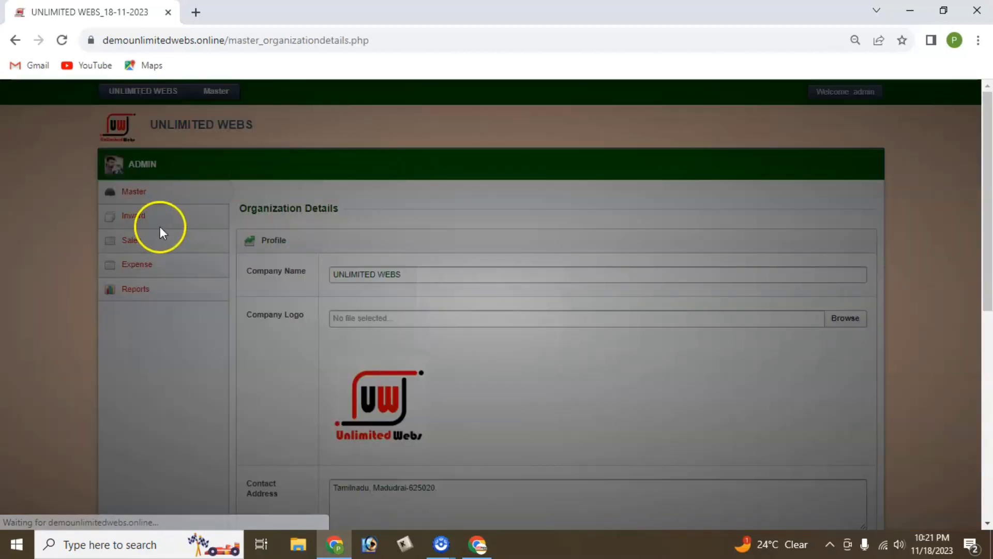
pyautogui.scroll(-1, 388, 248)
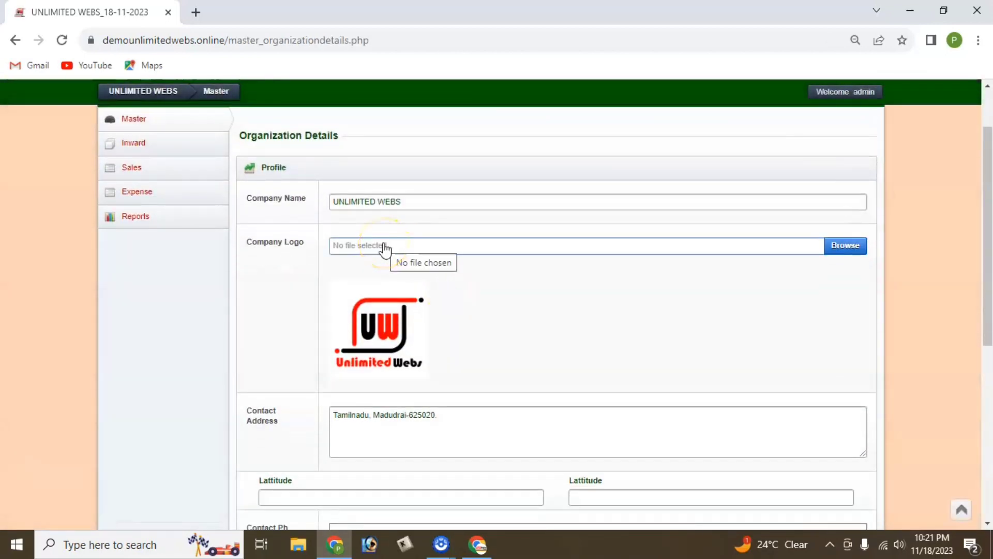
pyautogui.click(397, 202)
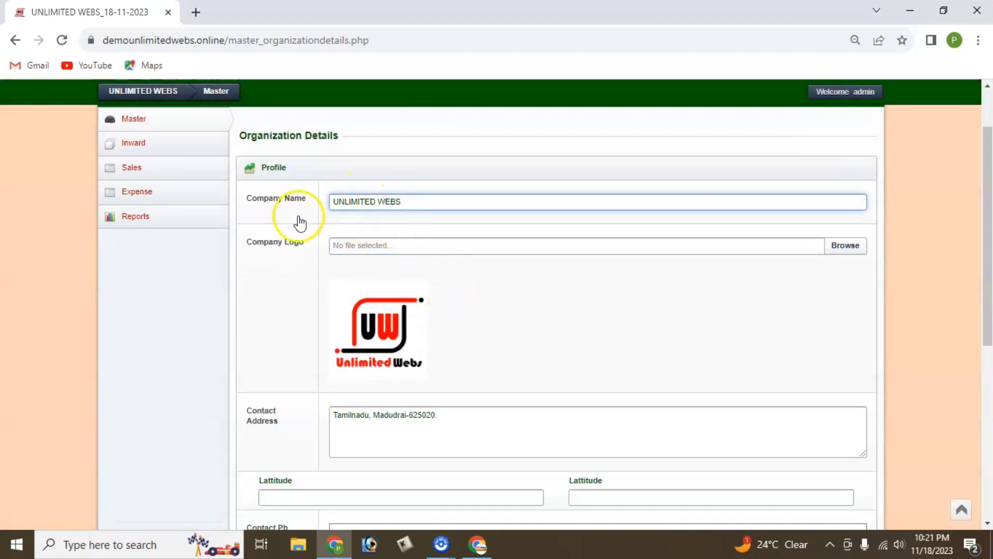
pyautogui.scroll(-4, 386, 271)
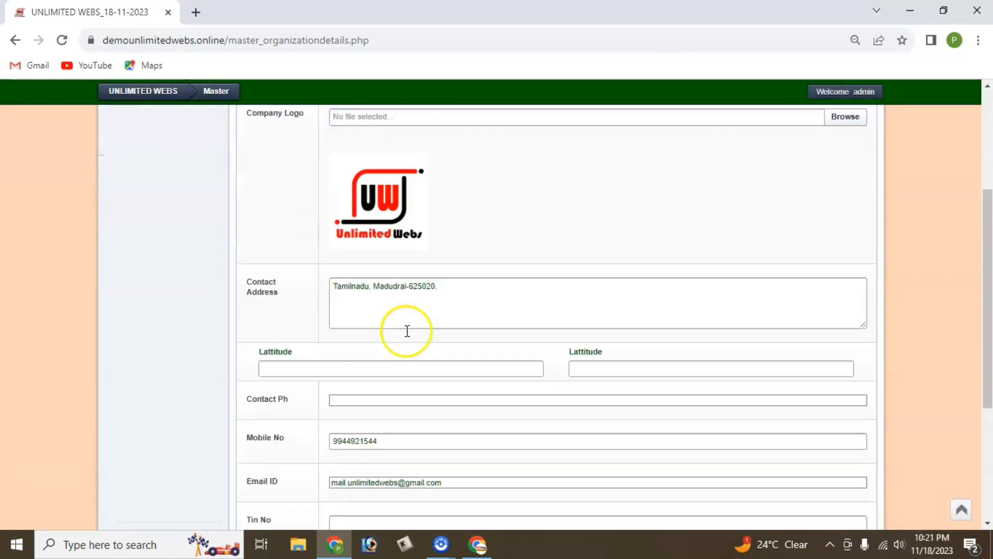
pyautogui.scroll(-2, 323, 301)
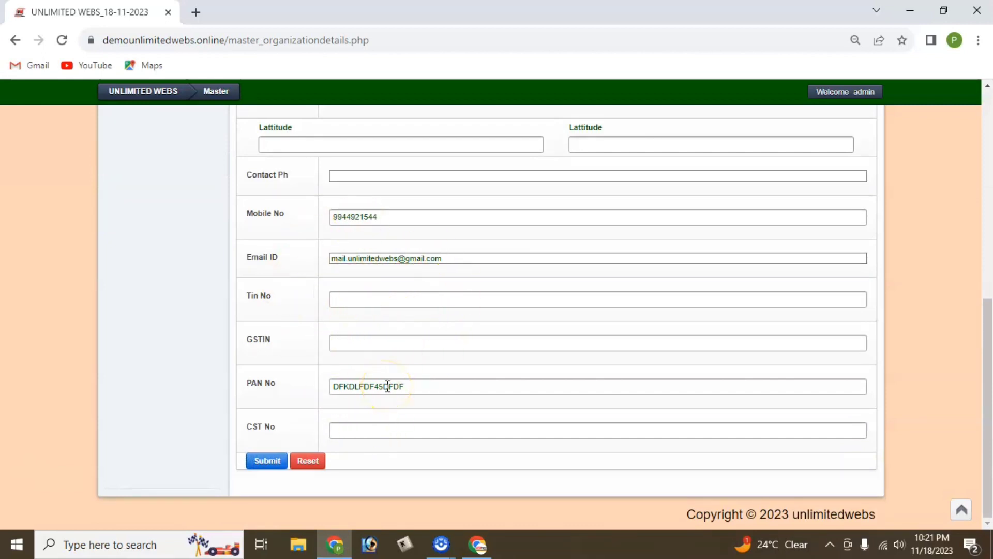
pyautogui.scroll(7, 248, 318)
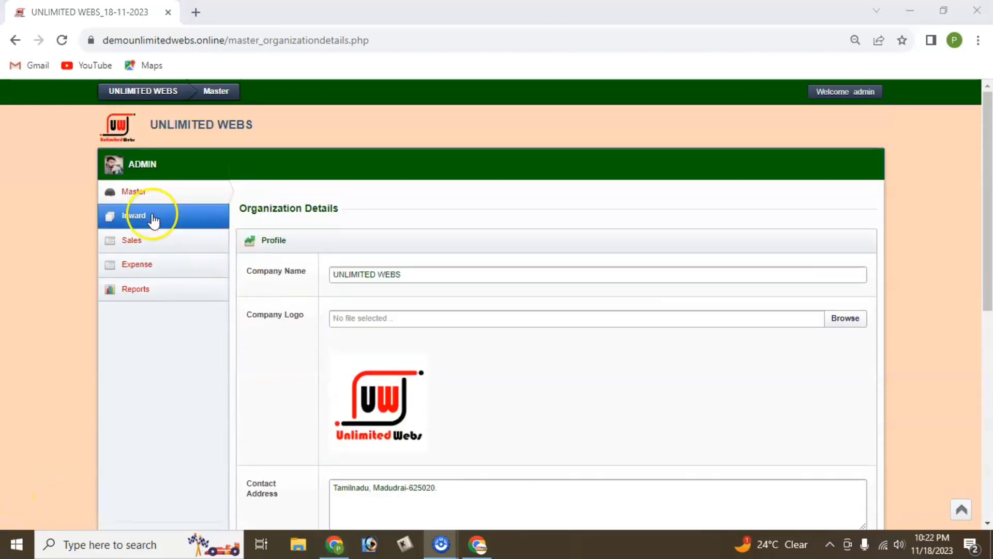
pyautogui.click(159, 196)
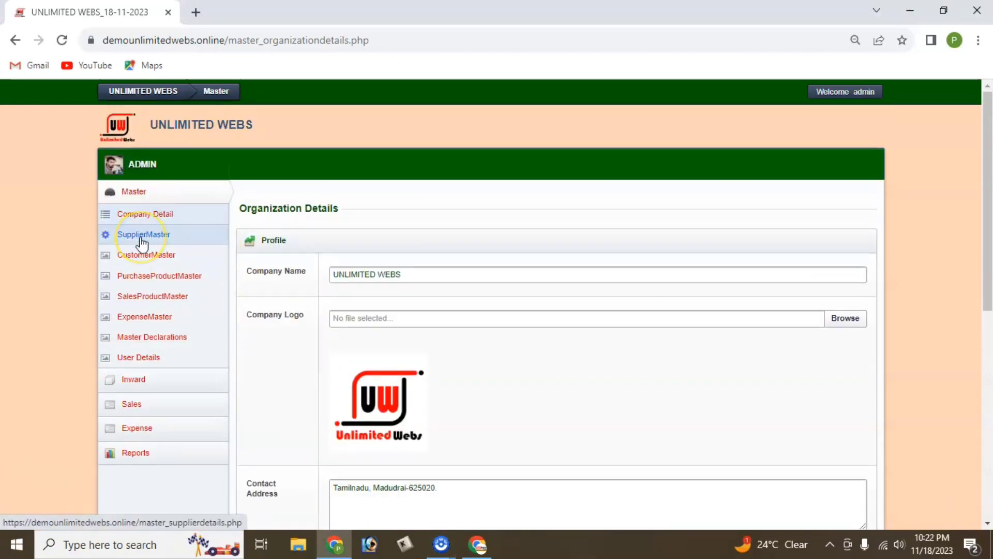
# View Supplier Details, then open CustomerMaster and scroll the four-customer list.
pyautogui.click(142, 239)
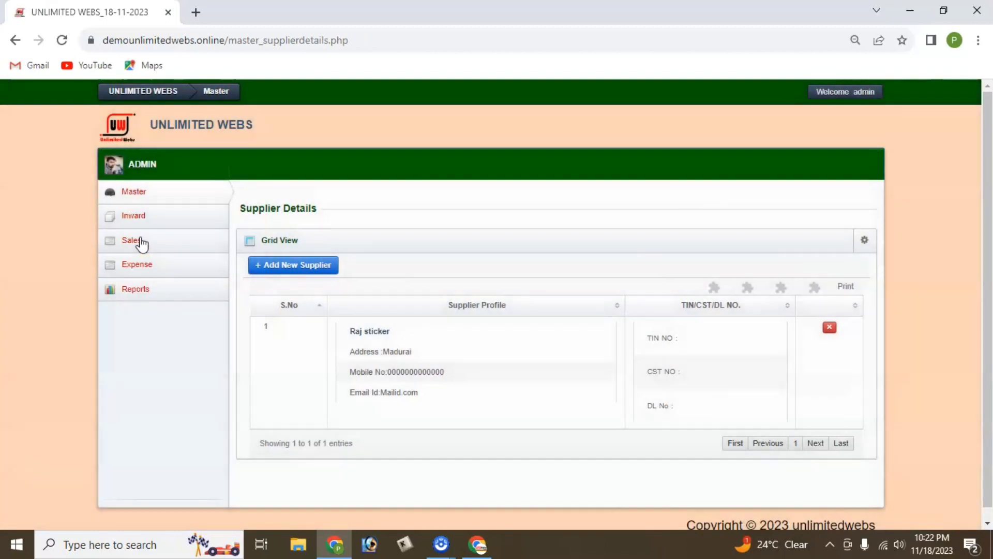
pyautogui.click(139, 241)
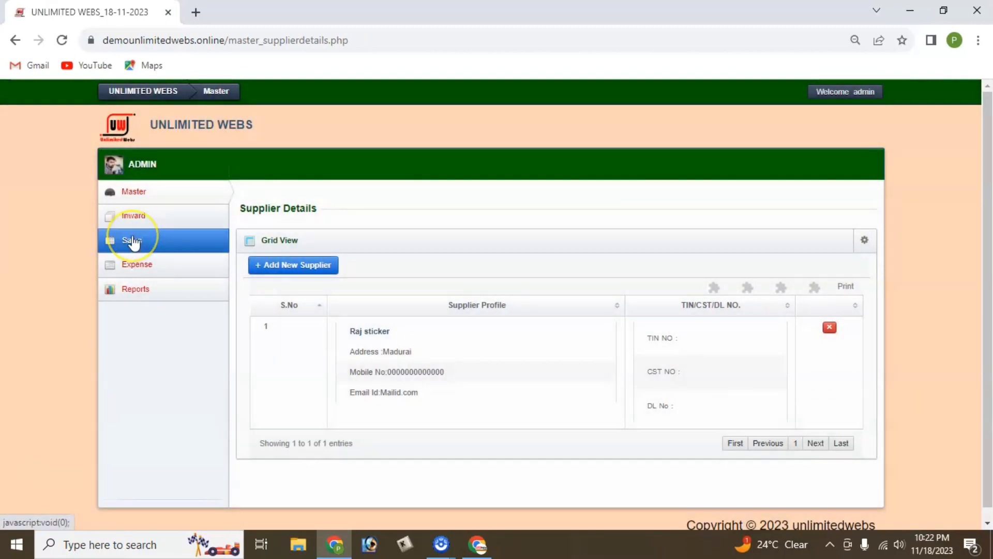
pyautogui.click(176, 198)
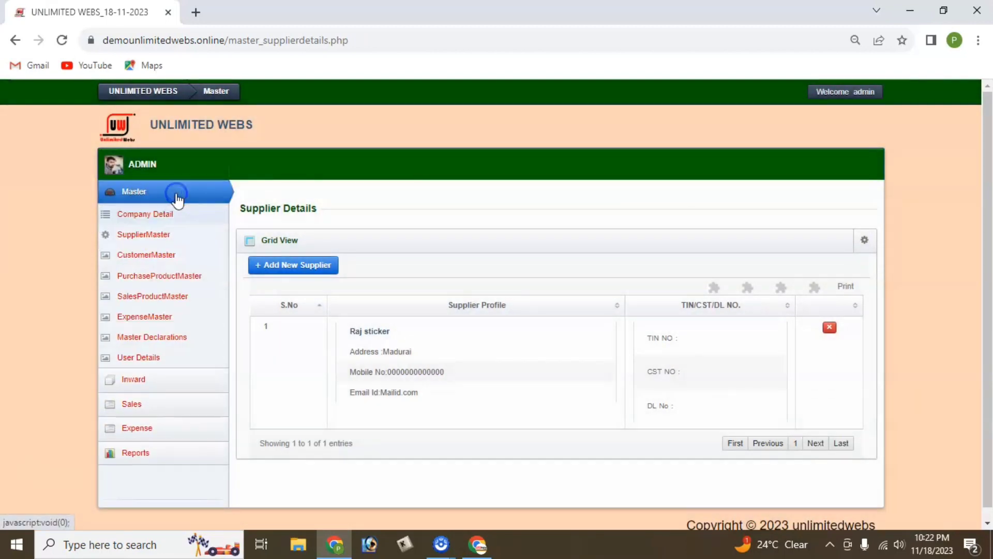
pyautogui.click(153, 255)
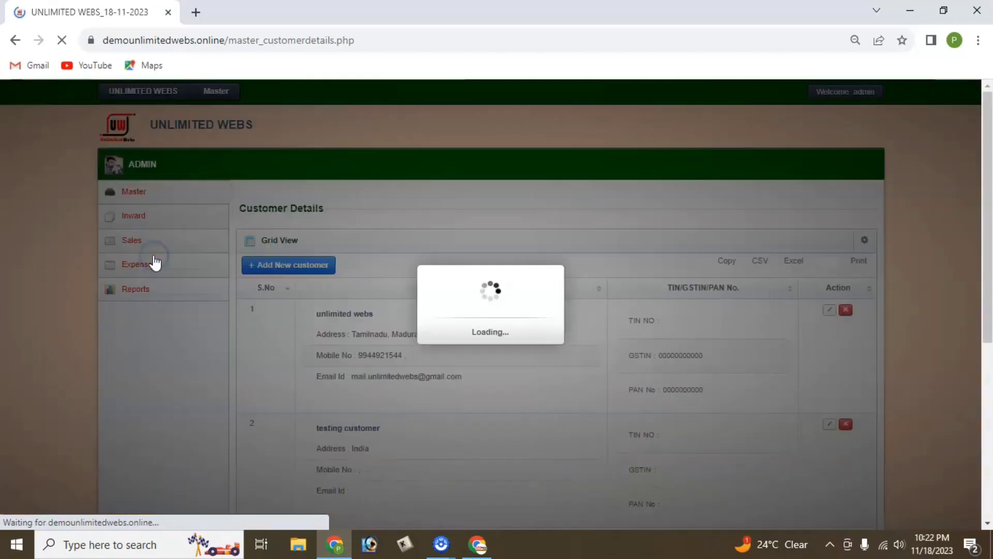
pyautogui.scroll(-6, 346, 271)
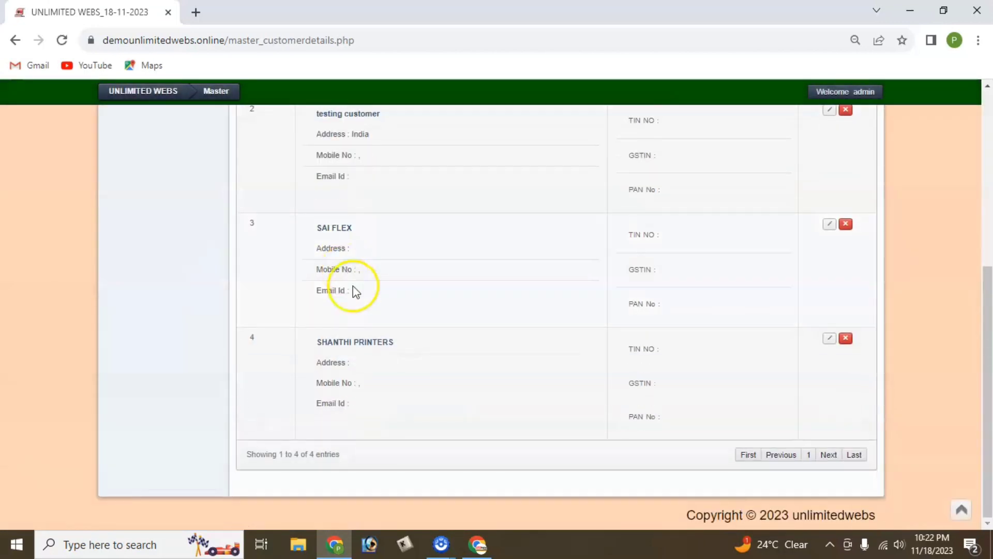
pyautogui.scroll(6, 357, 293)
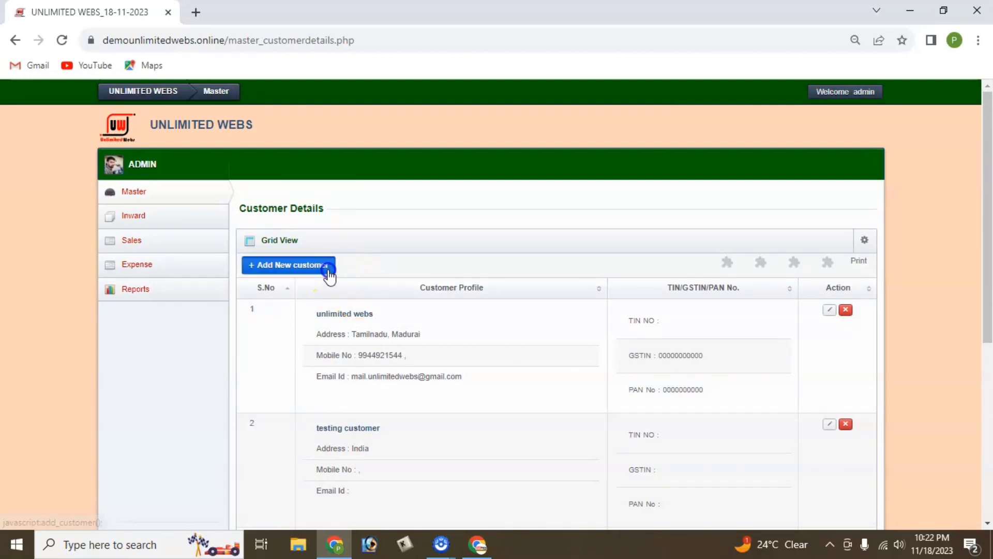
pyautogui.click(328, 269)
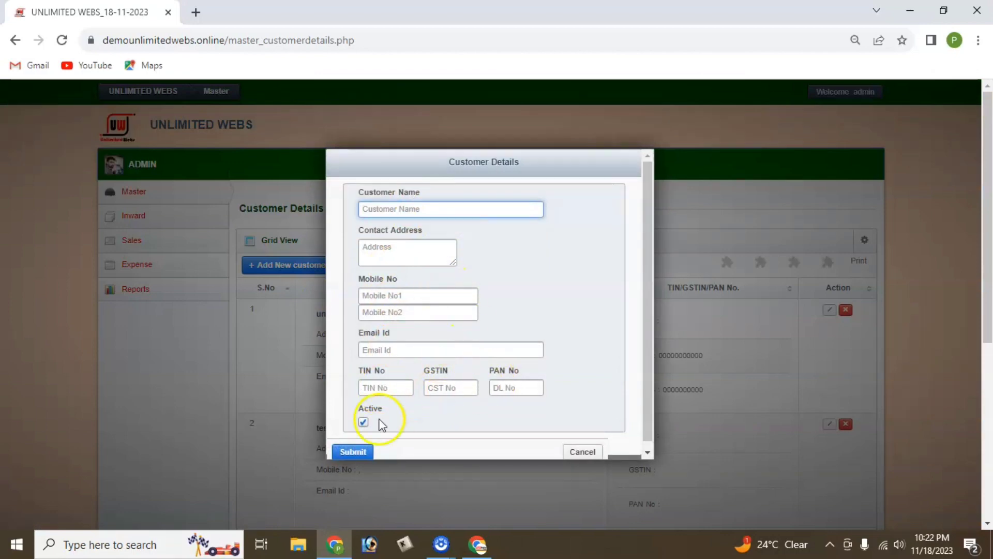
pyautogui.click(580, 451)
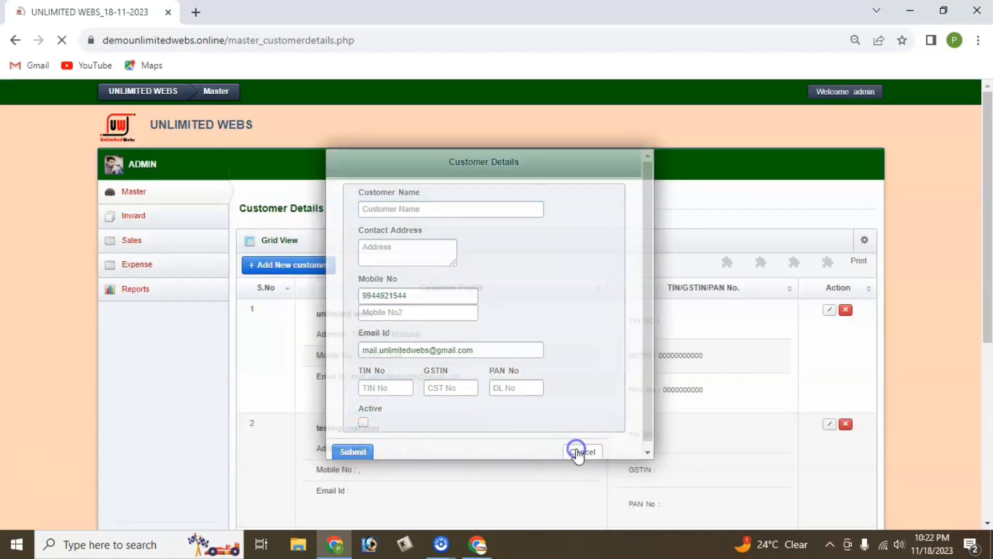
# Open SalesProductMaster to list the five flex products, then open Flex for editing.
pyautogui.scroll(-4, 372, 290)
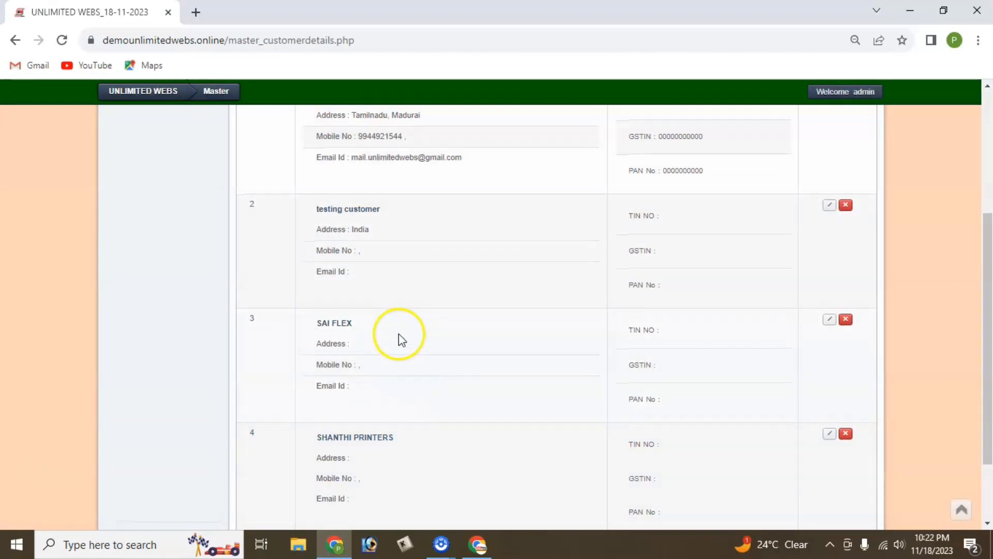
pyautogui.scroll(-2, 395, 373)
pyautogui.scroll(6, 448, 390)
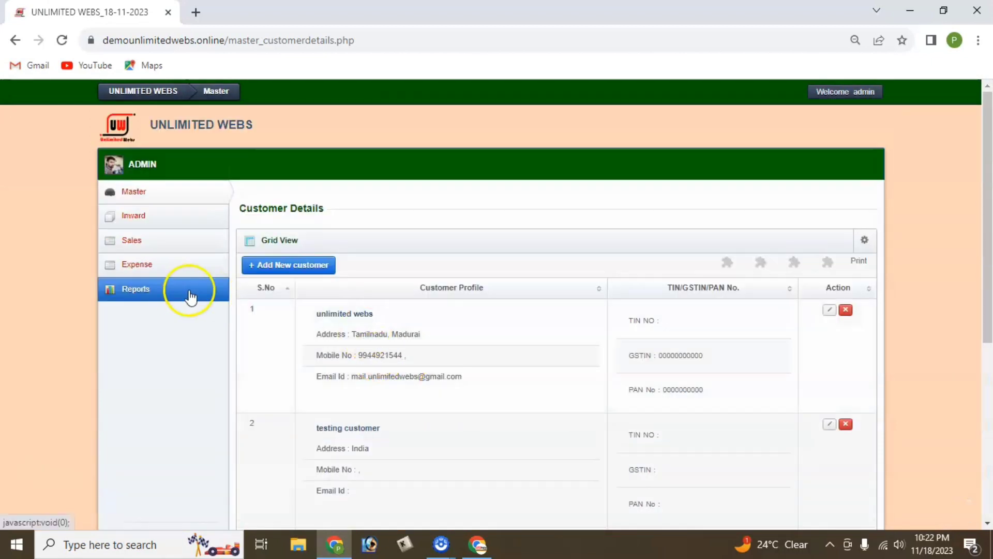
pyautogui.click(170, 194)
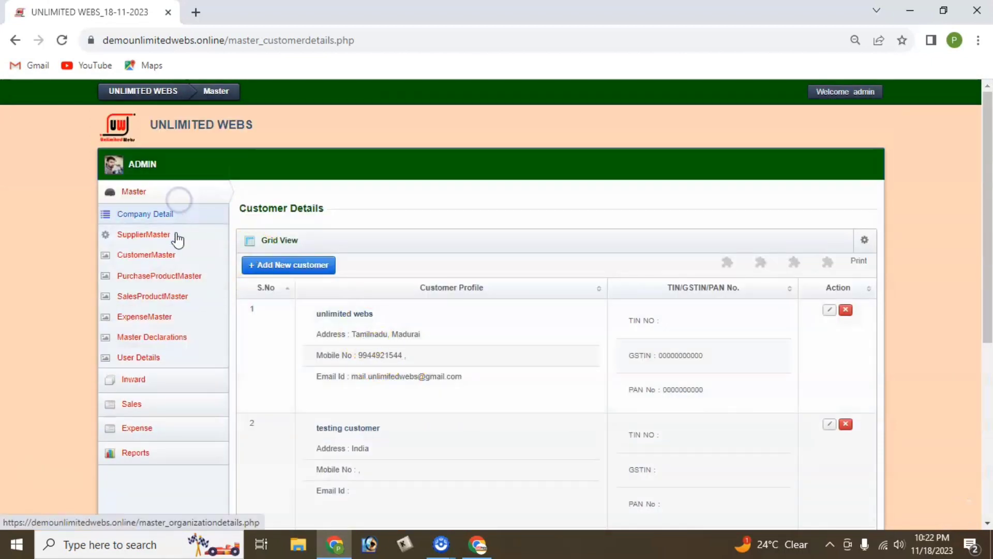
pyautogui.click(155, 300)
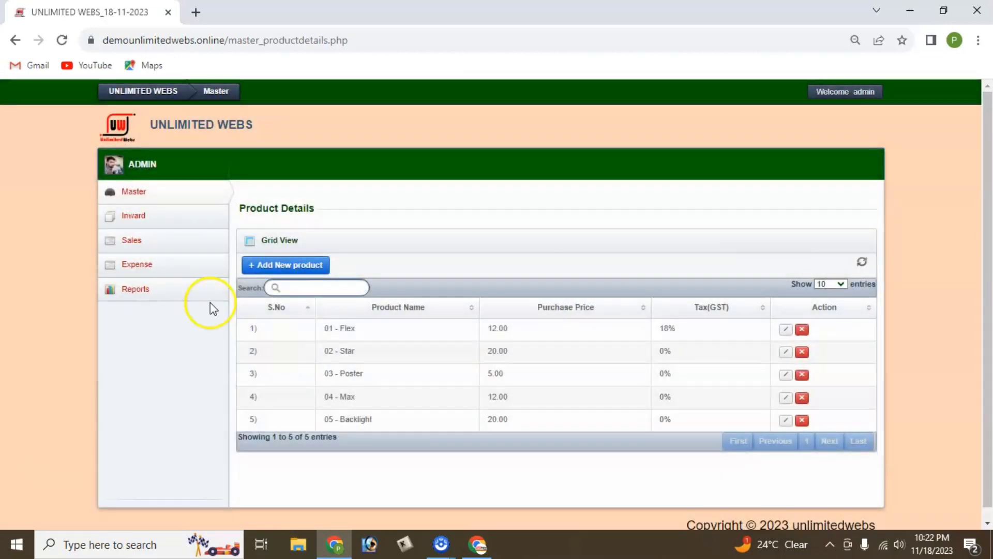
pyautogui.moveTo(341, 328); pyautogui.dragTo(374, 383)
pyautogui.click(374, 383)
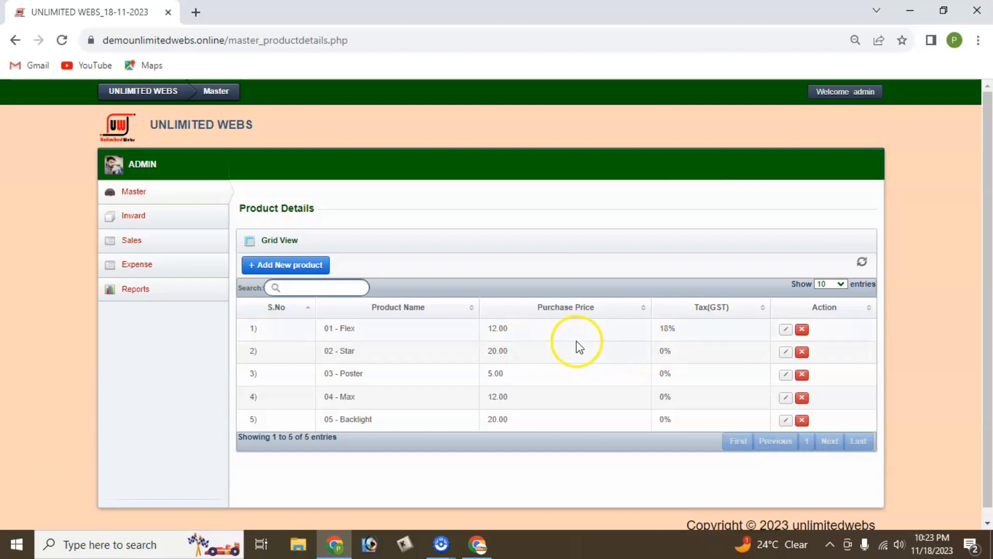
pyautogui.click(785, 330)
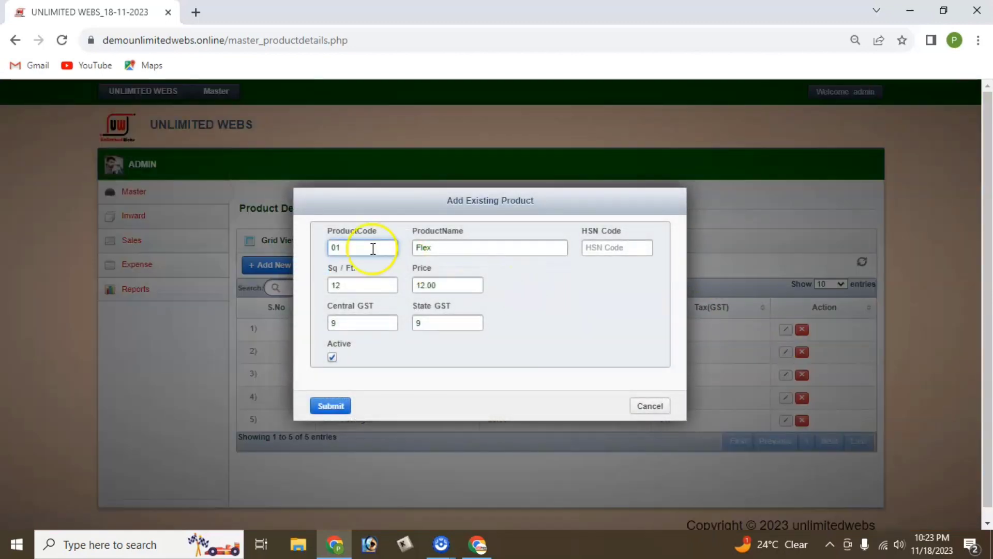
# Inspect the Flex product's name, 12 Sq/Ft price and 9% Central GST, then cancel.
pyautogui.click(446, 252)
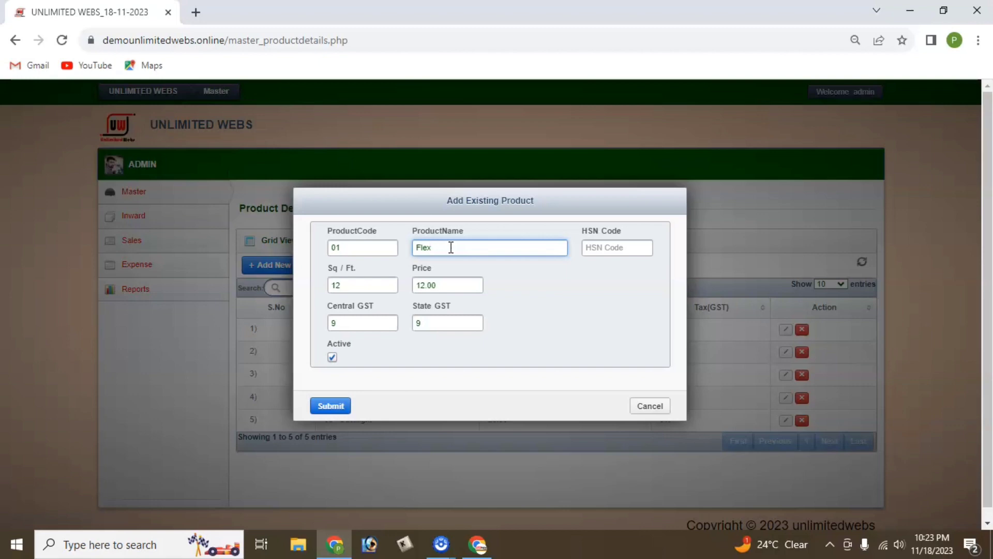
pyautogui.doubleClick(337, 285)
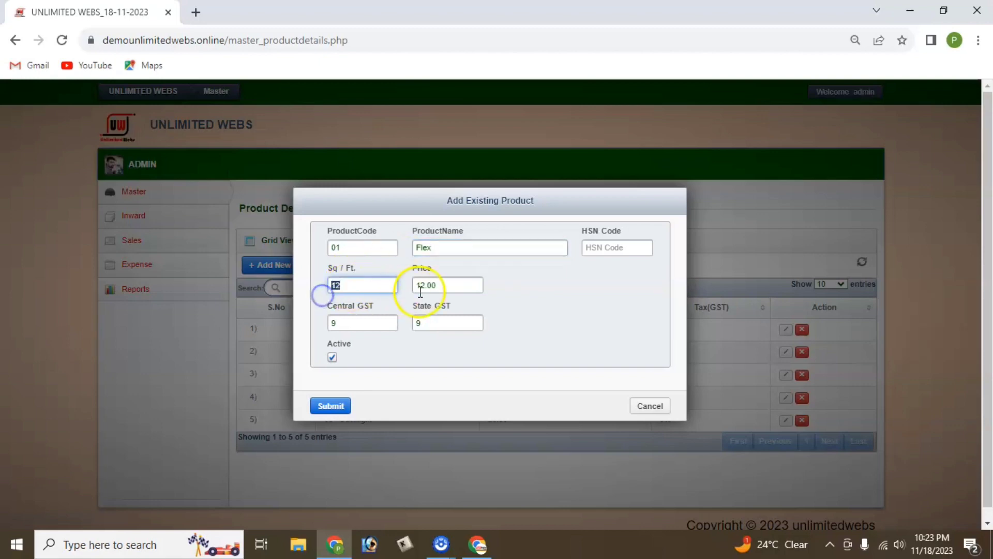
pyautogui.click(351, 323)
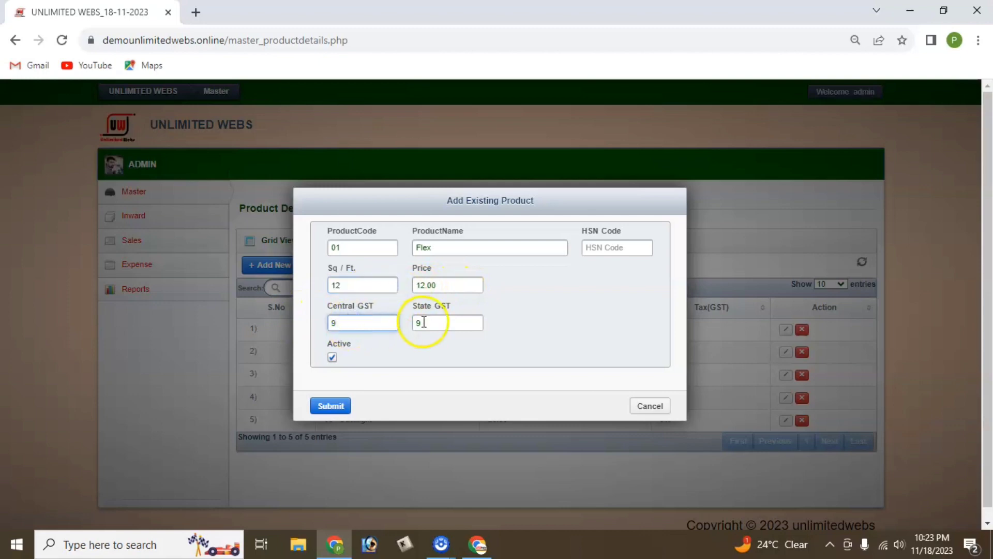
pyautogui.click(640, 406)
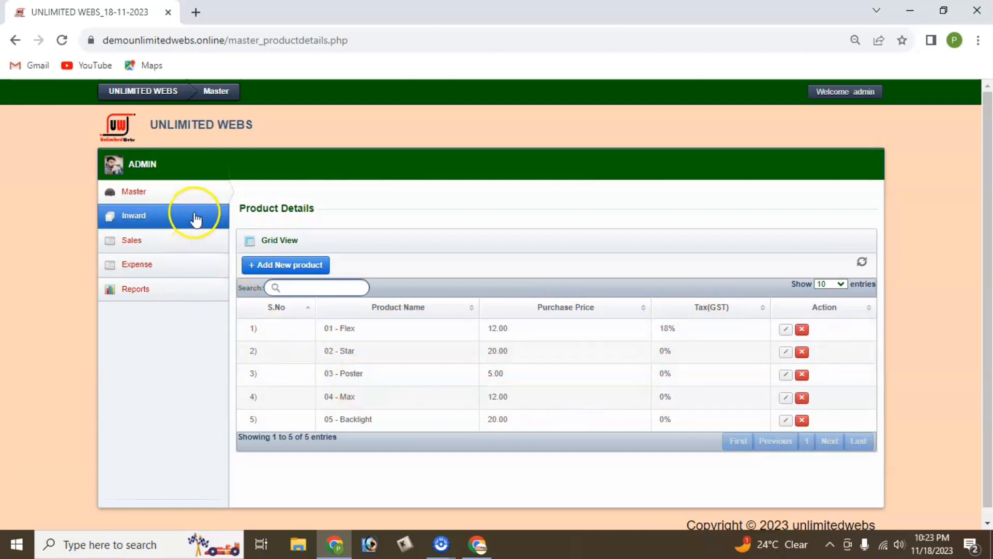
# Open ExpenseMaster to list the eight expenses, including Tea, Petrol and Roll rent.
pyautogui.click(190, 195)
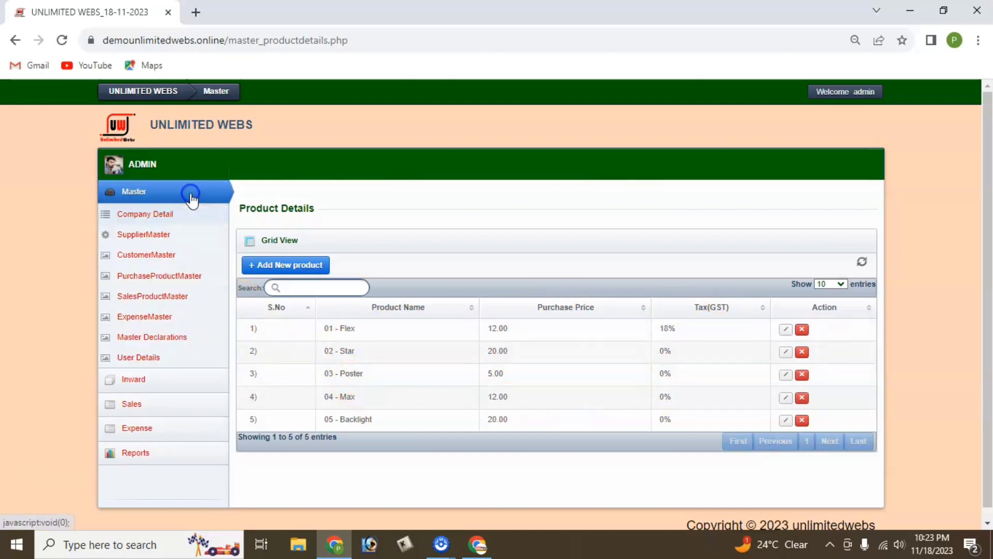
pyautogui.click(147, 324)
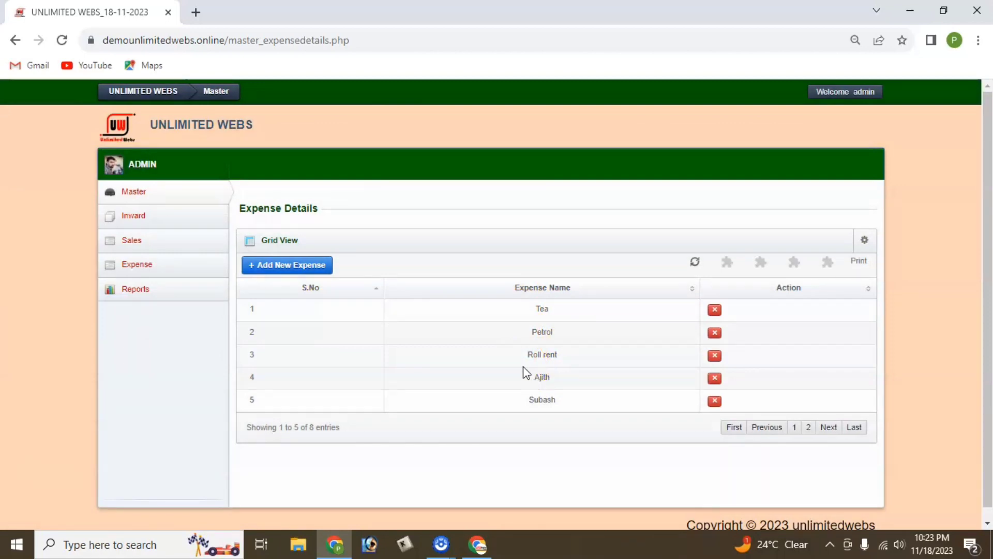
pyautogui.click(486, 370)
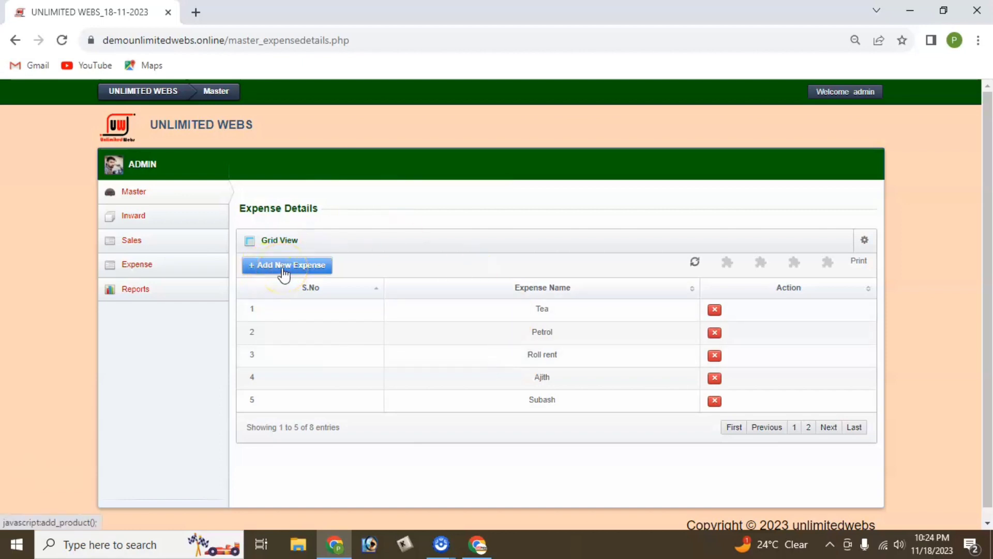
# Open Master Declarations and inspect the Purchase Entry, Estimate Bill and Cash invoice starting numbers (01).
pyautogui.click(156, 290)
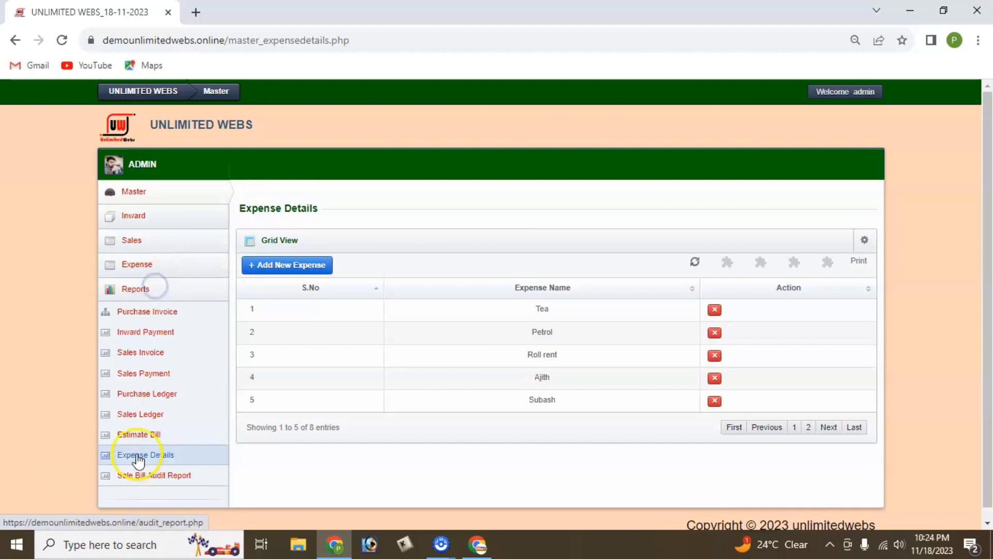
pyautogui.click(155, 275)
pyautogui.click(171, 194)
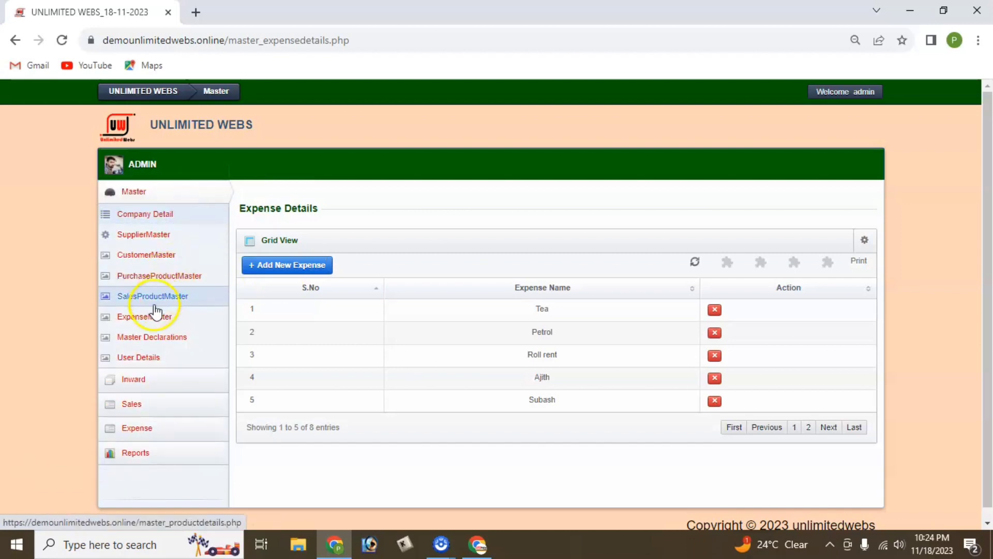
pyautogui.click(160, 341)
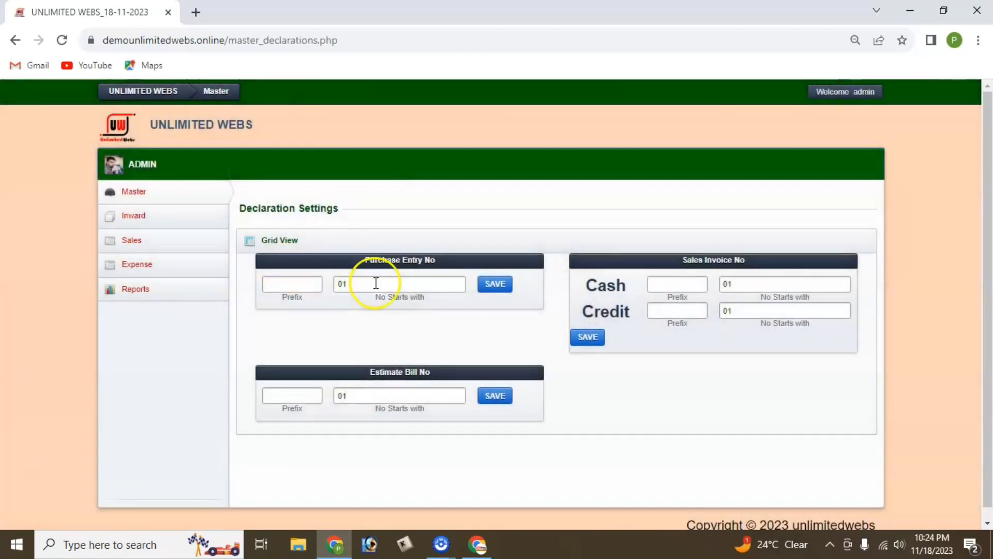
pyautogui.click(376, 283)
pyautogui.click(386, 285)
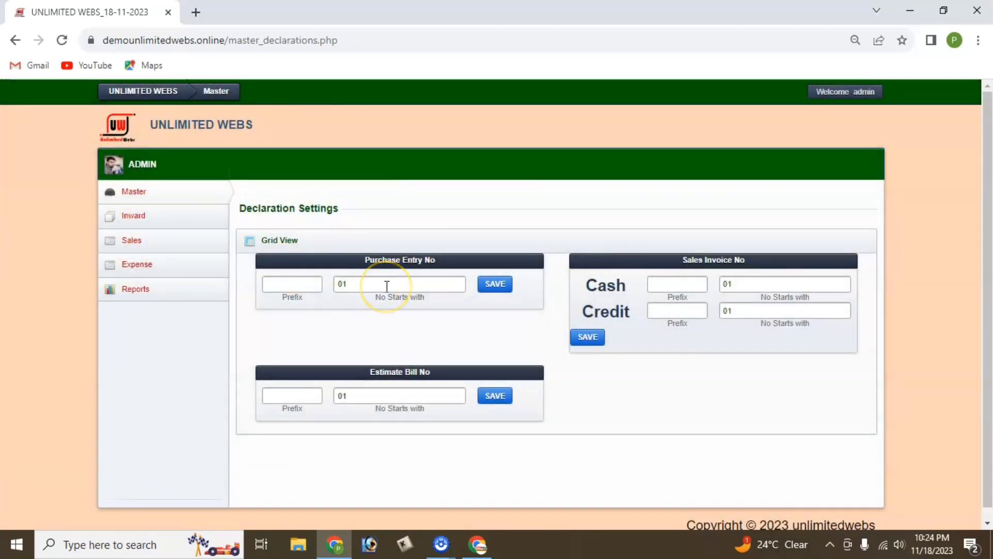
pyautogui.click(392, 286)
pyautogui.doubleClick(338, 397)
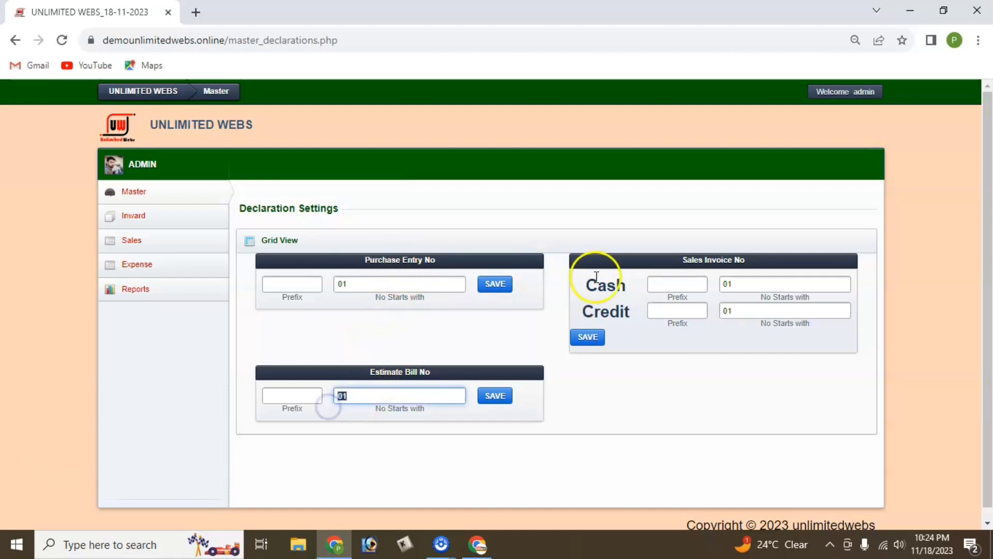
pyautogui.doubleClick(726, 284)
pyautogui.click(135, 194)
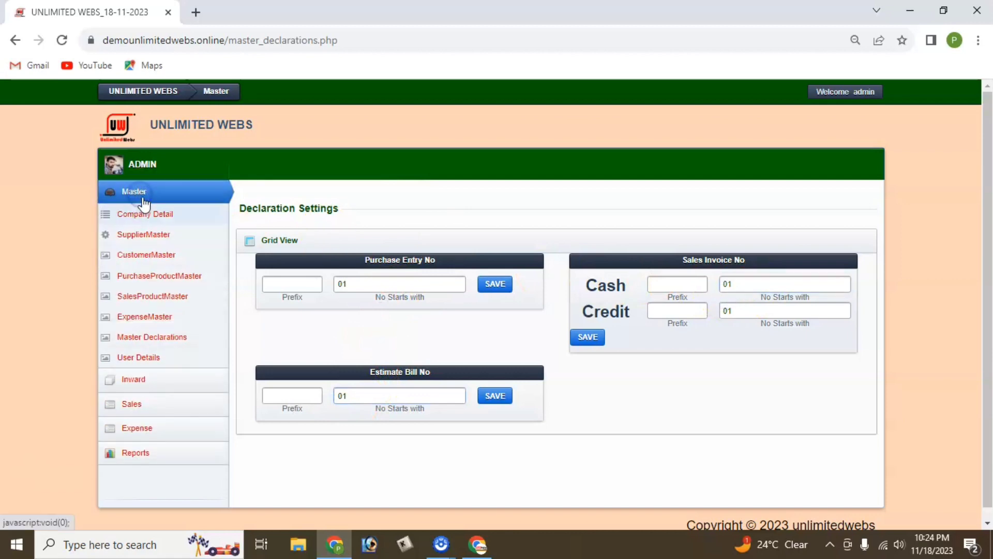
# Open User Details and bring up the Add New Employee form with + Add New User.
pyautogui.click(147, 358)
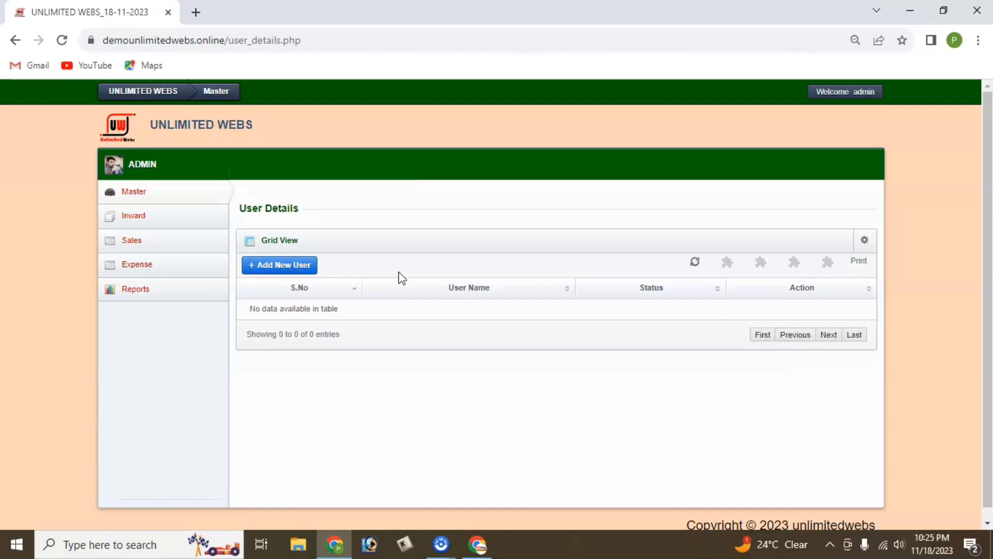
pyautogui.click(293, 267)
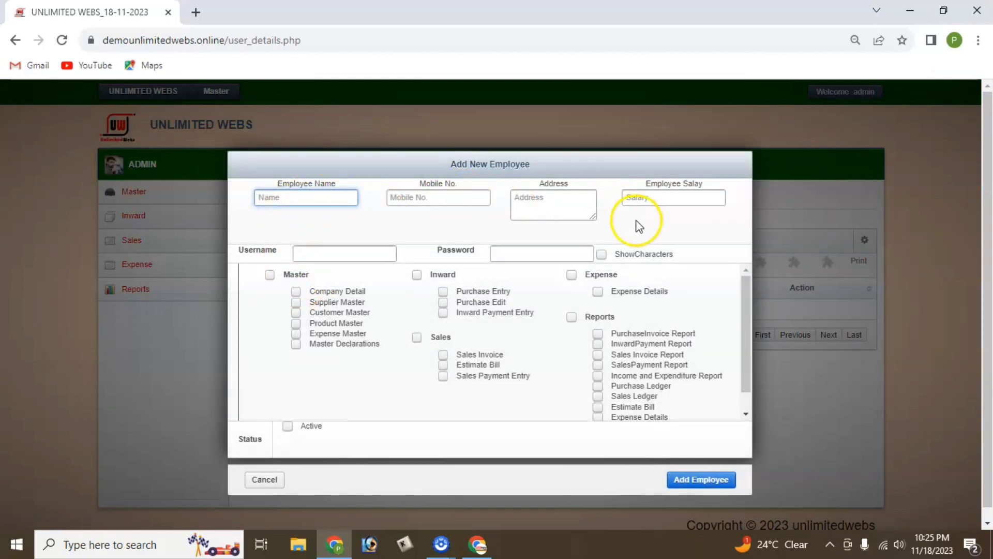
# Grant the new employee all Sales permissions and toggle the Company Detail permission.
pyautogui.click(330, 252)
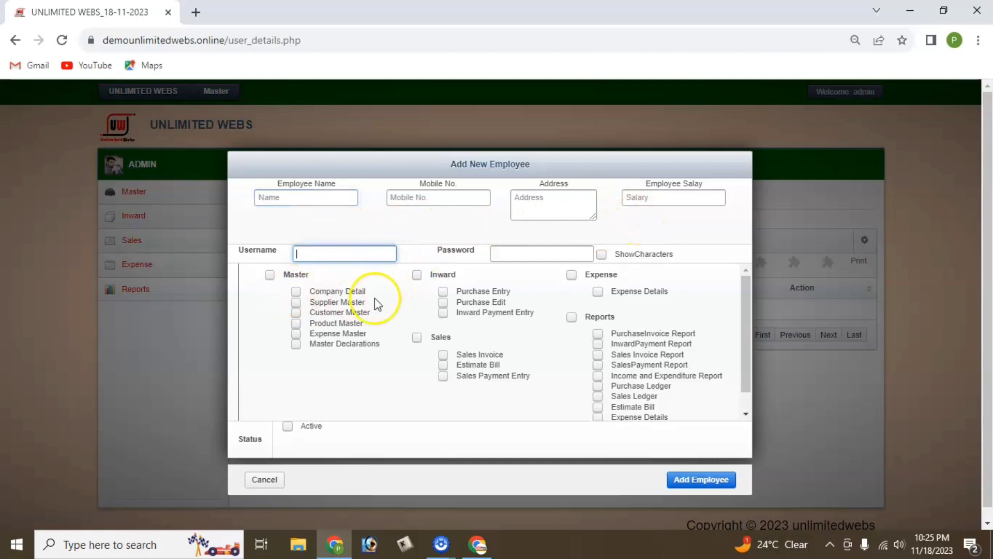
pyautogui.click(417, 338)
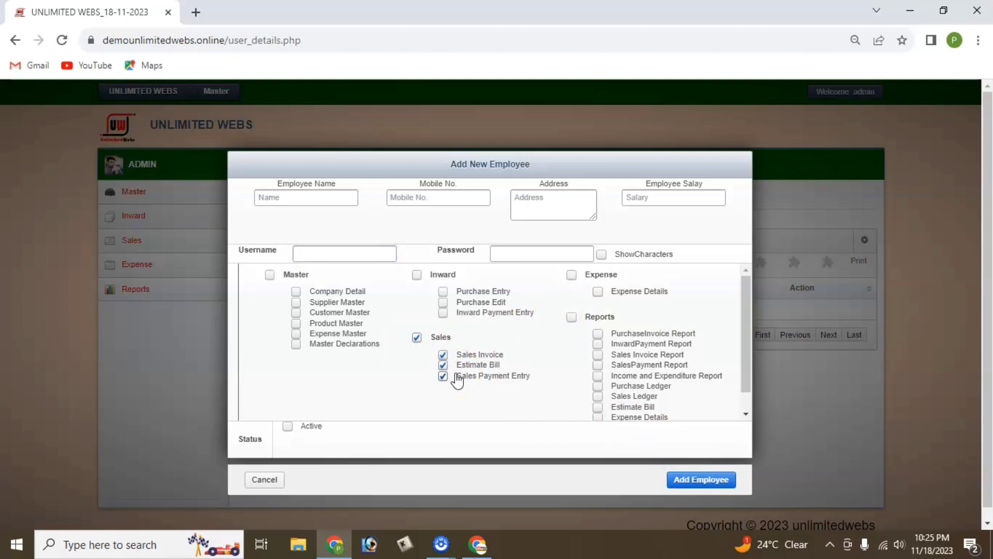
pyautogui.click(338, 292)
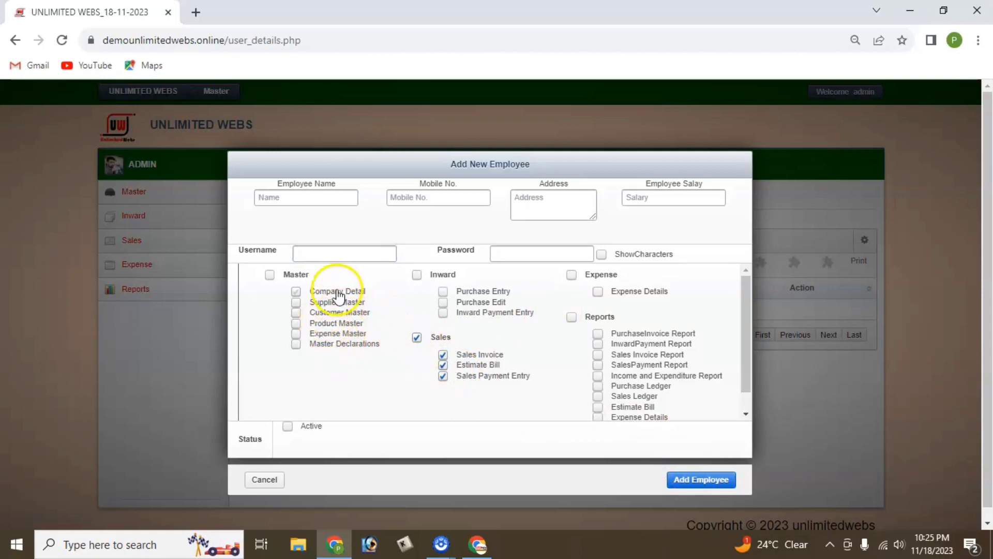
# Review the full permissions list, then discard the unsaved Add New Employee form.
pyautogui.scroll(-1, 627, 341)
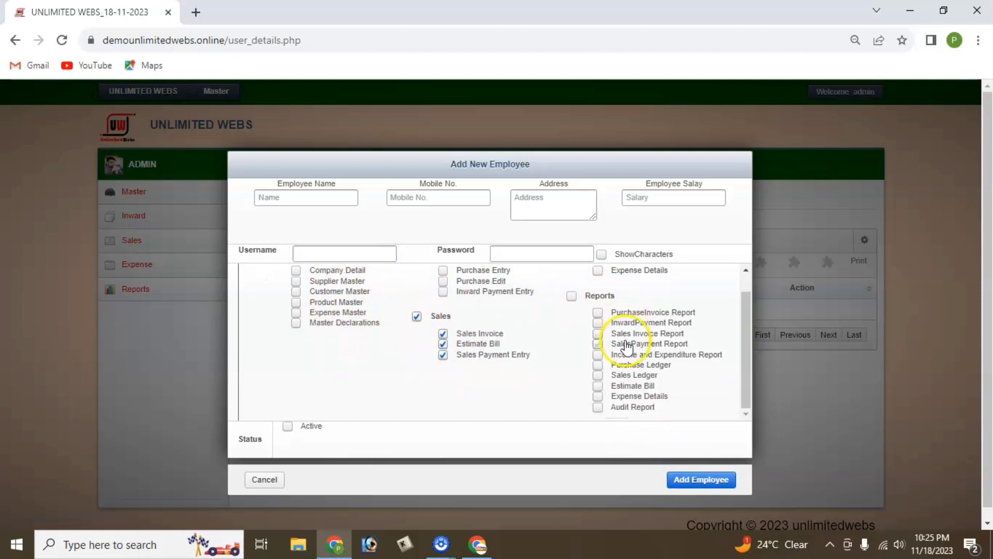
pyautogui.scroll(1, 610, 378)
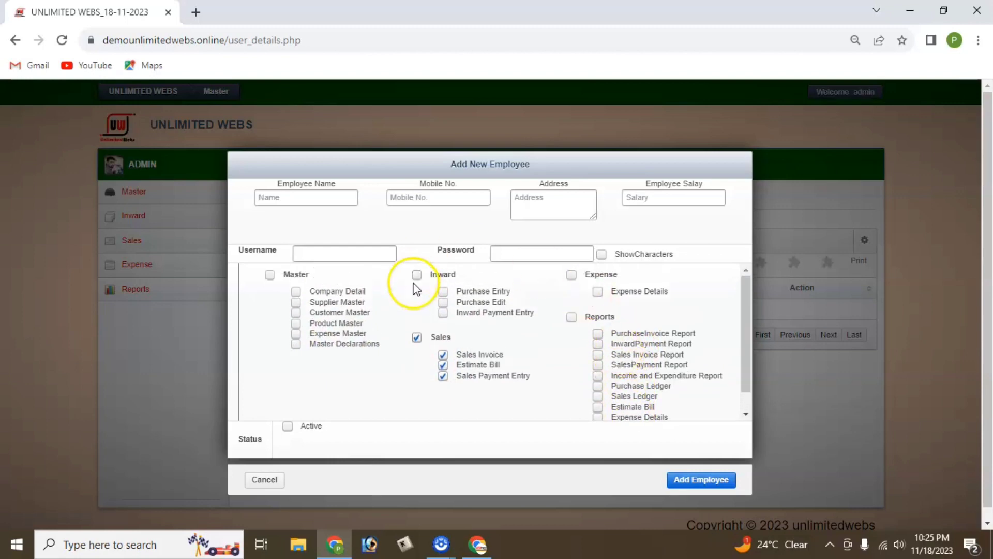
pyautogui.click(266, 479)
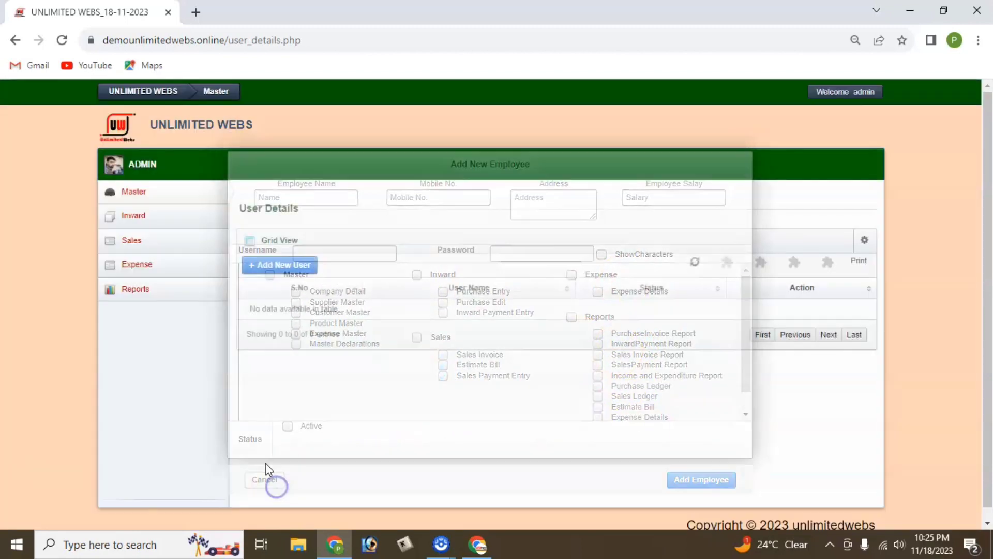
pyautogui.click(167, 198)
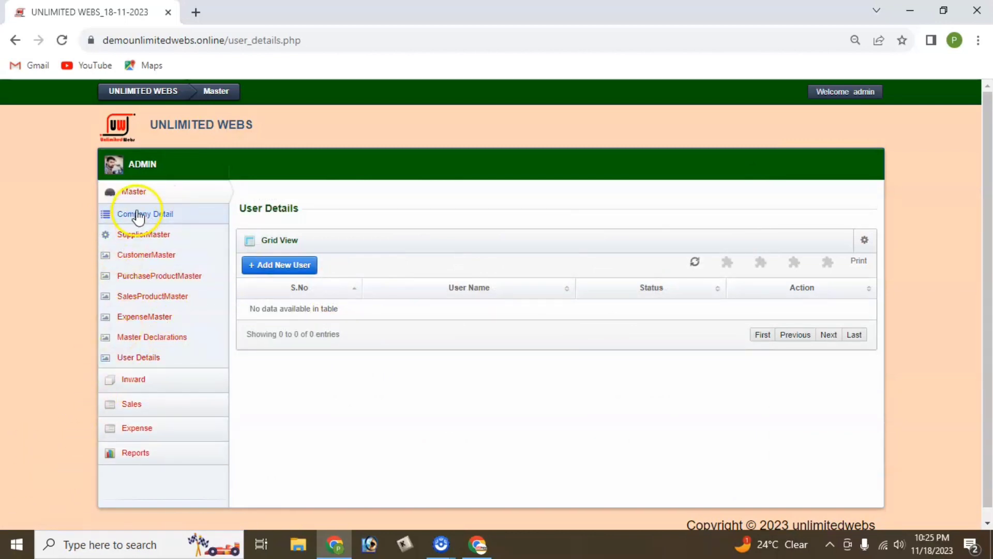
pyautogui.click(148, 195)
pyautogui.click(153, 219)
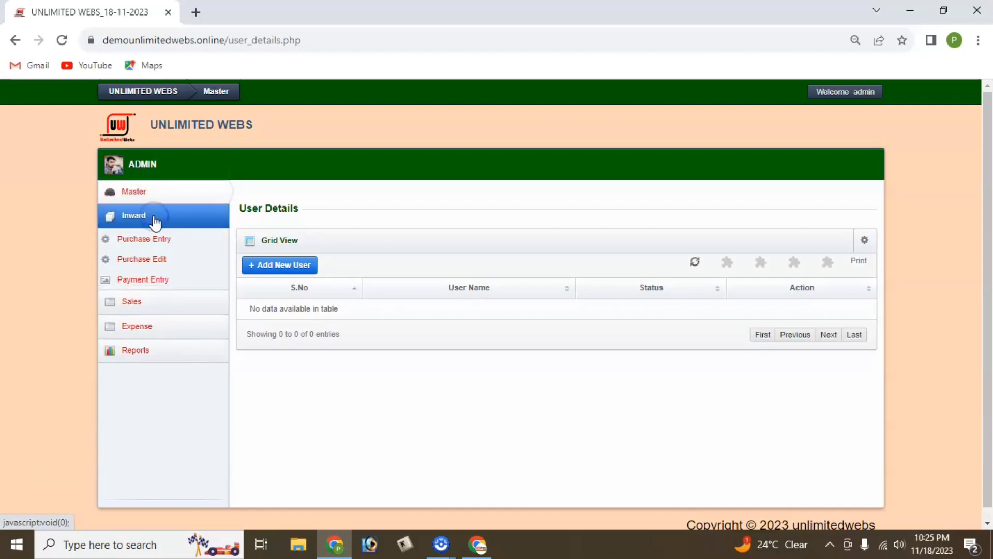
pyautogui.click(155, 223)
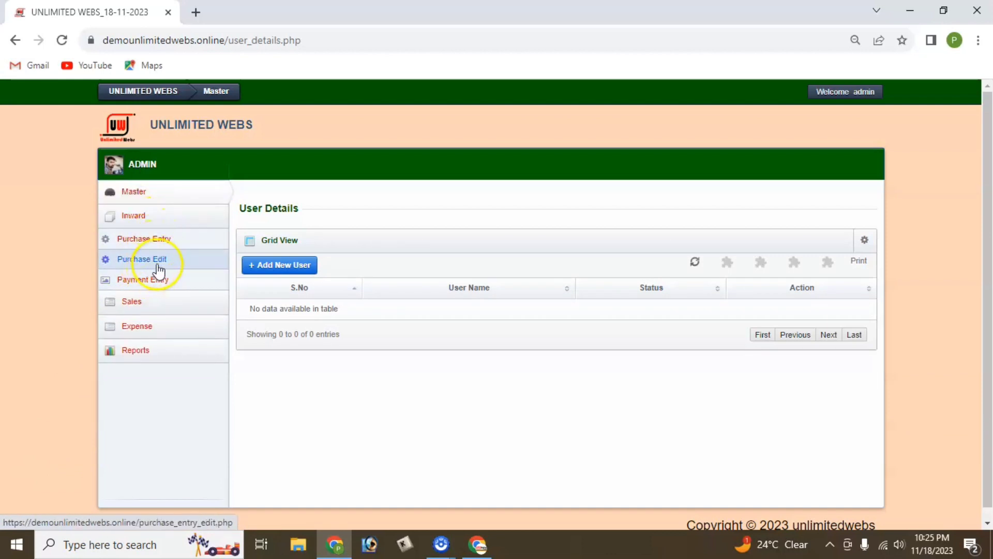
pyautogui.click(162, 223)
pyautogui.click(157, 243)
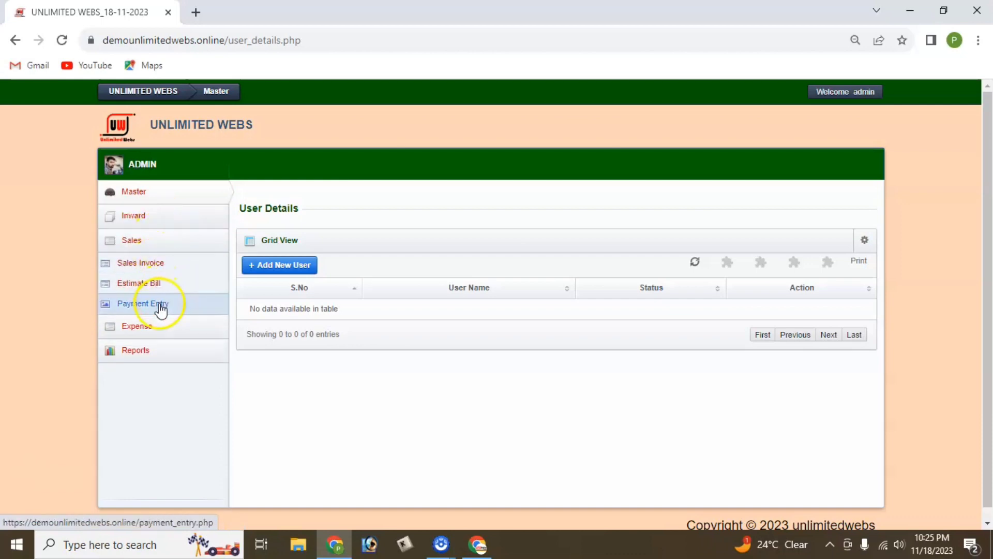
pyautogui.click(161, 223)
pyautogui.click(168, 214)
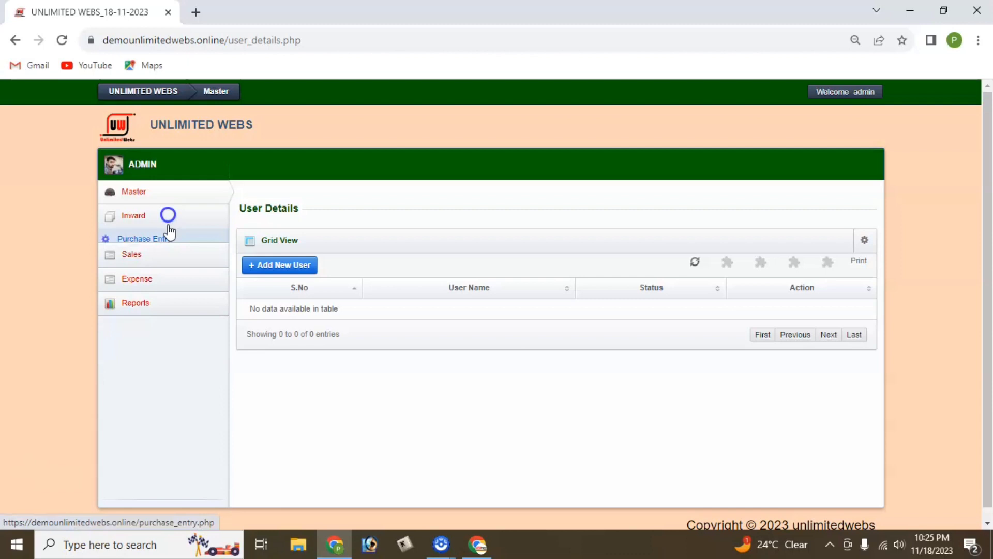
pyautogui.click(162, 263)
pyautogui.click(160, 270)
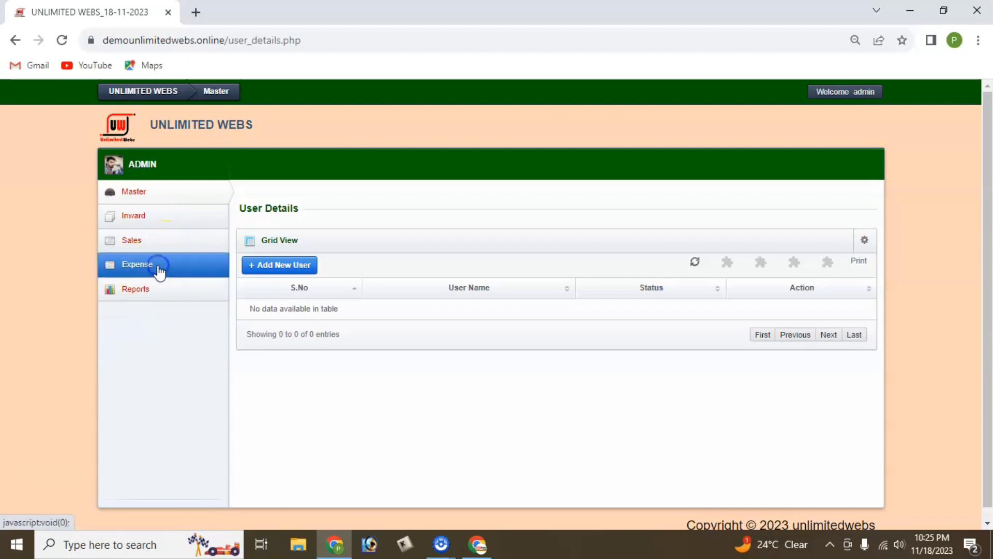
pyautogui.click(160, 293)
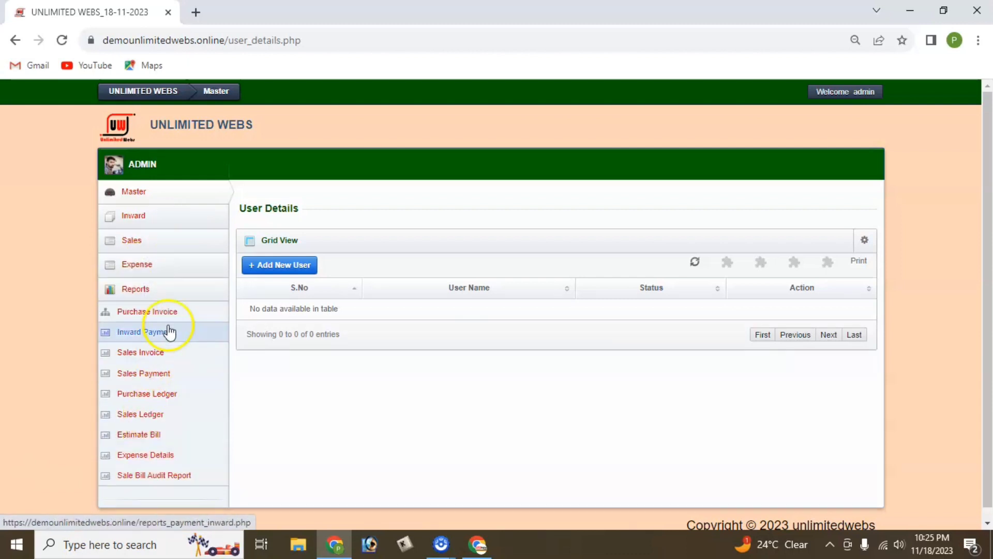
pyautogui.click(179, 290)
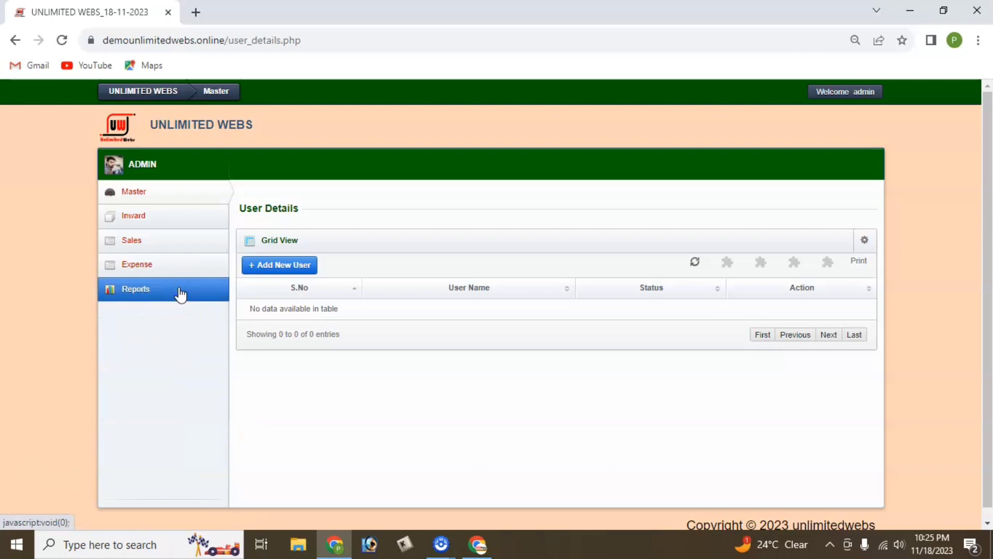